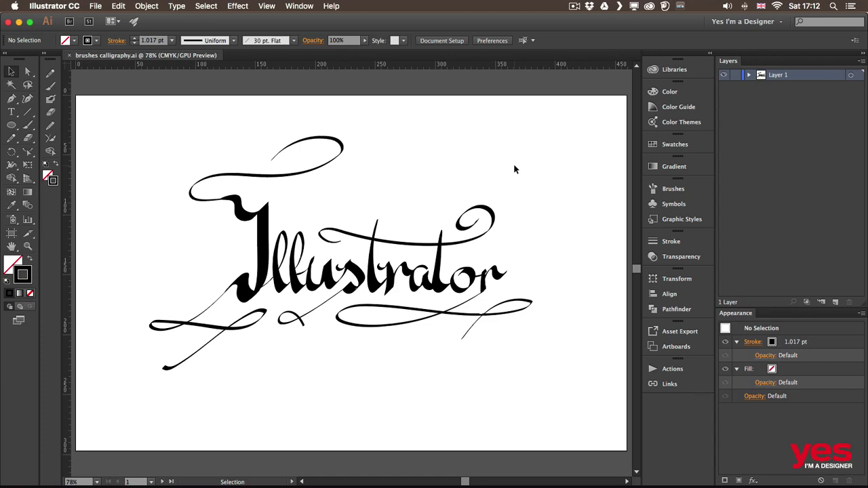
- Switch from the finished Illustrator calligraphy sample to Chrome's Pinterest page
{"action": "key", "text": "super+Tab"}
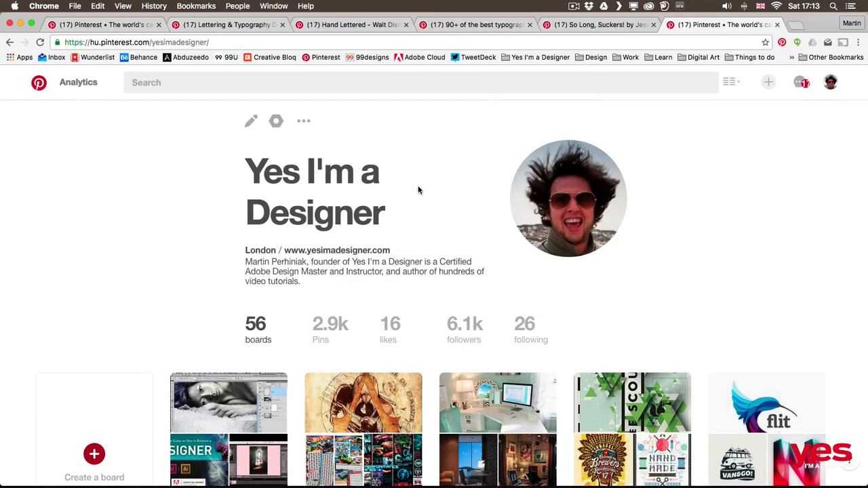
- Go back to the lettering pin tab and browse the hand-lettered examples down to the High 5 piece
{"action": "scroll", "coordinate": [418, 190], "scroll_direction": "down", "scroll_amount": 5}
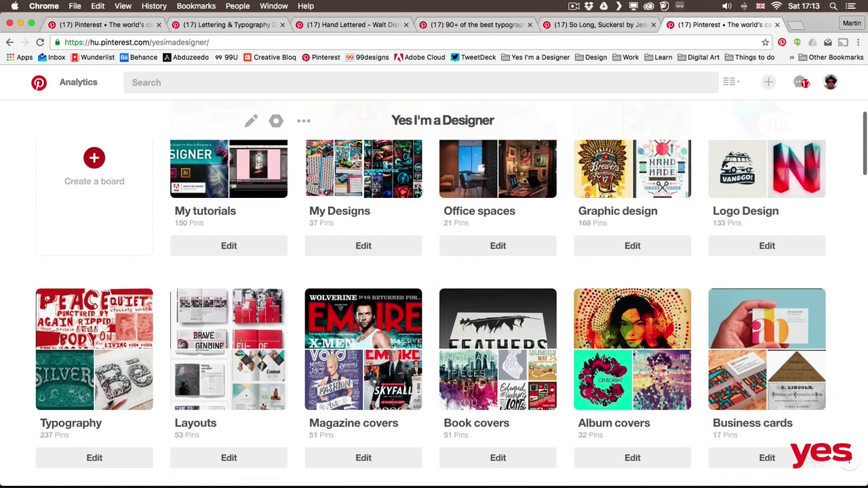
{"action": "scroll", "coordinate": [418, 190], "scroll_direction": "up", "scroll_amount": 4}
{"action": "scroll", "coordinate": [419, 190], "scroll_direction": "up", "scroll_amount": 1}
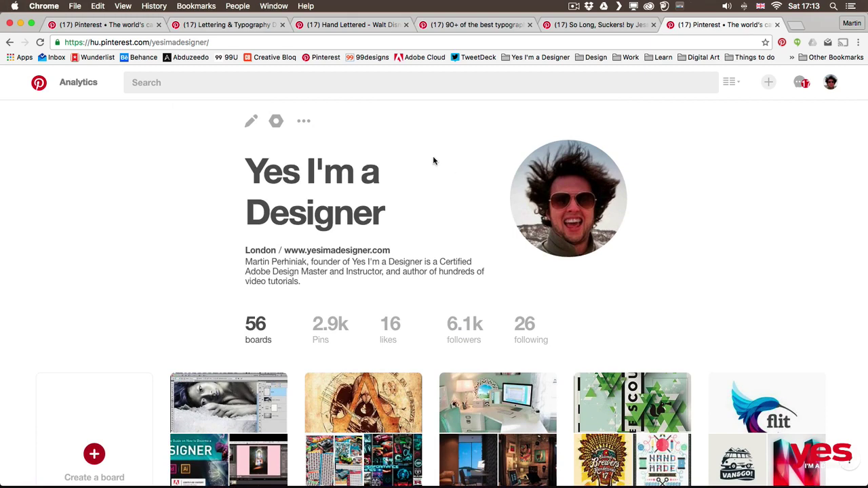
{"action": "left_click", "coordinate": [89, 25]}
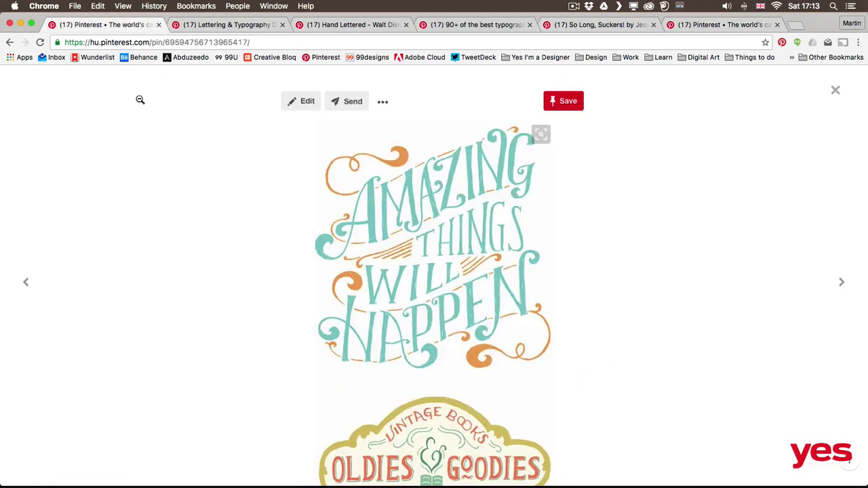
{"action": "scroll", "coordinate": [182, 151], "scroll_direction": "down", "scroll_amount": 5}
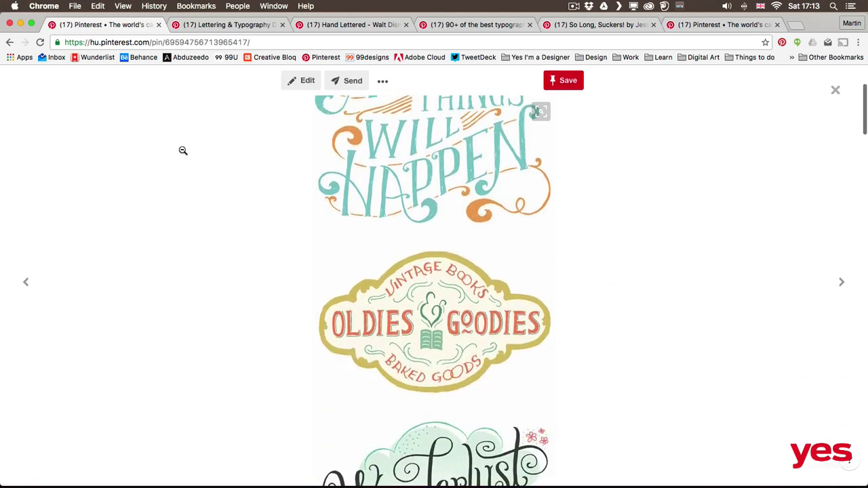
{"action": "scroll", "coordinate": [183, 151], "scroll_direction": "down", "scroll_amount": 6}
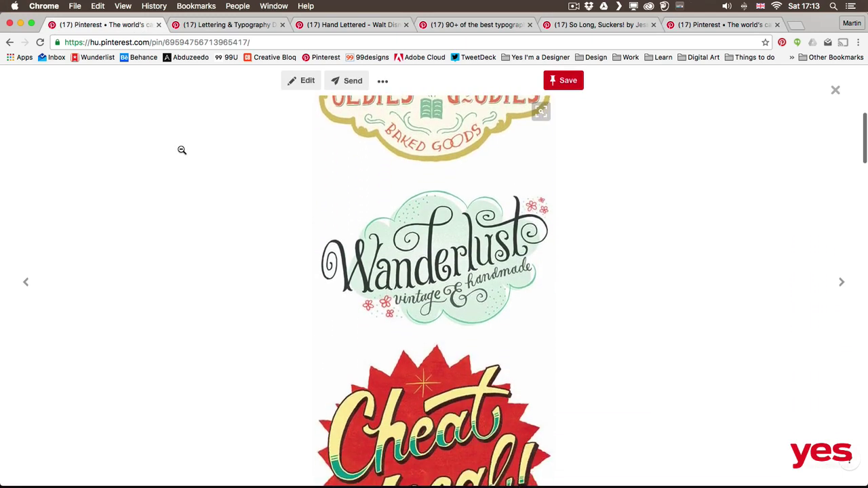
{"action": "scroll", "coordinate": [182, 150], "scroll_direction": "down", "scroll_amount": 7}
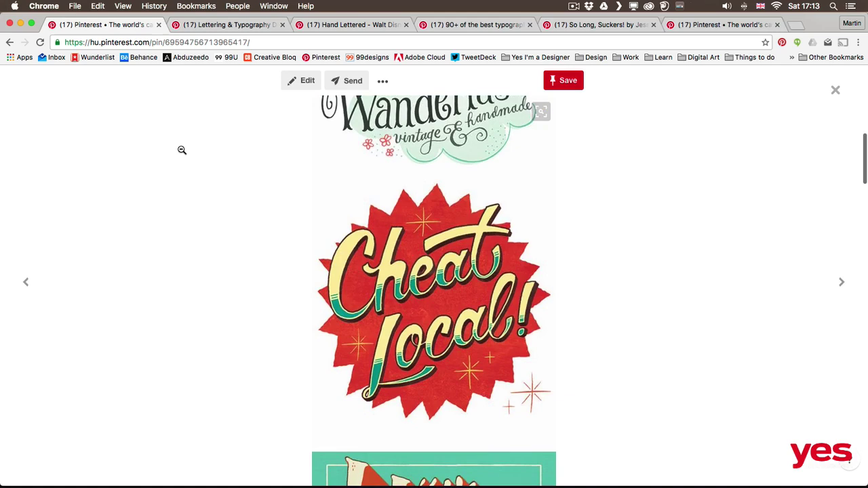
{"action": "scroll", "coordinate": [182, 150], "scroll_direction": "down", "scroll_amount": 5}
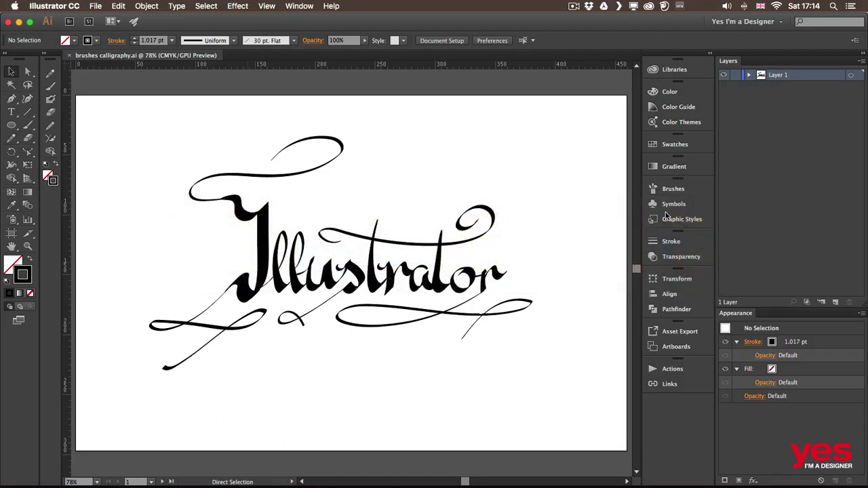
- Bring the empty second artboard into view and fit it to the window
{"action": "left_click_drag", "start_coordinate": [380, 380], "coordinate": [390, 207]}
{"action": "scroll", "coordinate": [390, 206], "scroll_direction": "down", "scroll_amount": 5}
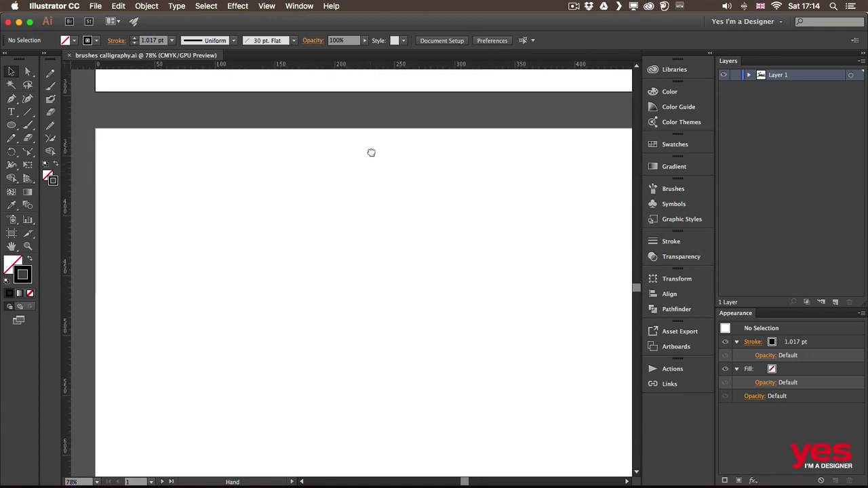
{"action": "key", "text": "super+0"}
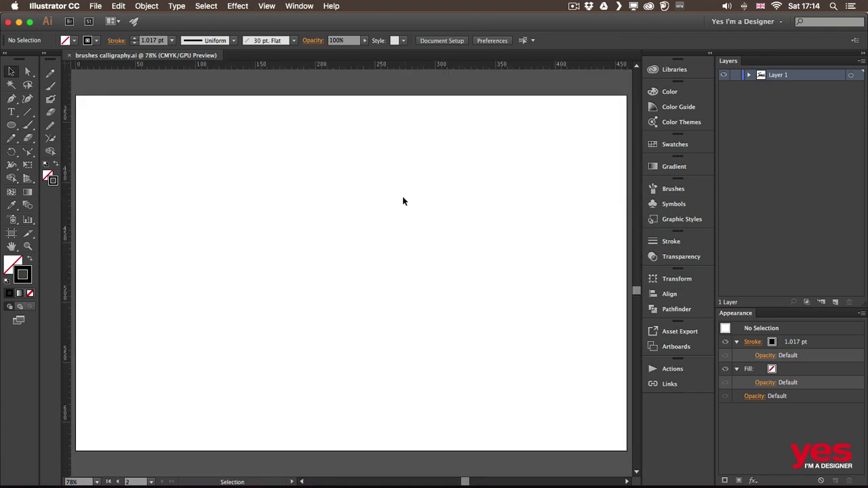
- Activate the Paintbrush tool and show the list of brush libraries
{"action": "key", "text": "b"}
{"action": "left_click", "coordinate": [27, 128]}
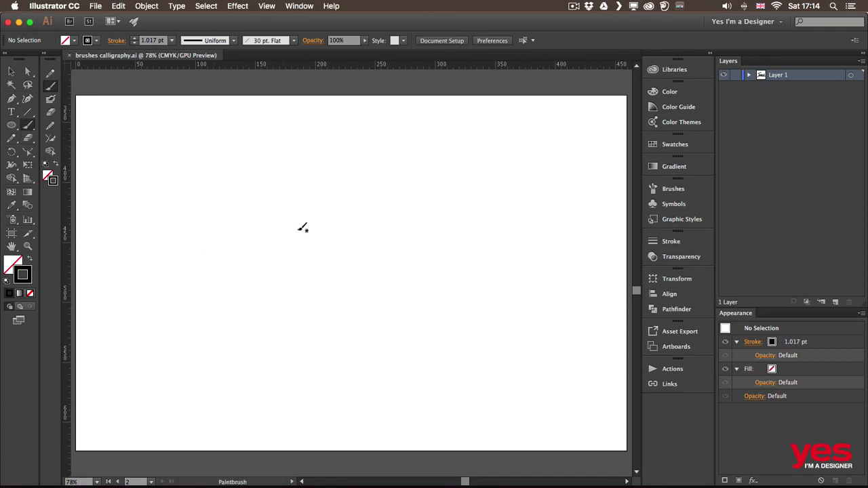
{"action": "left_click", "coordinate": [295, 42]}
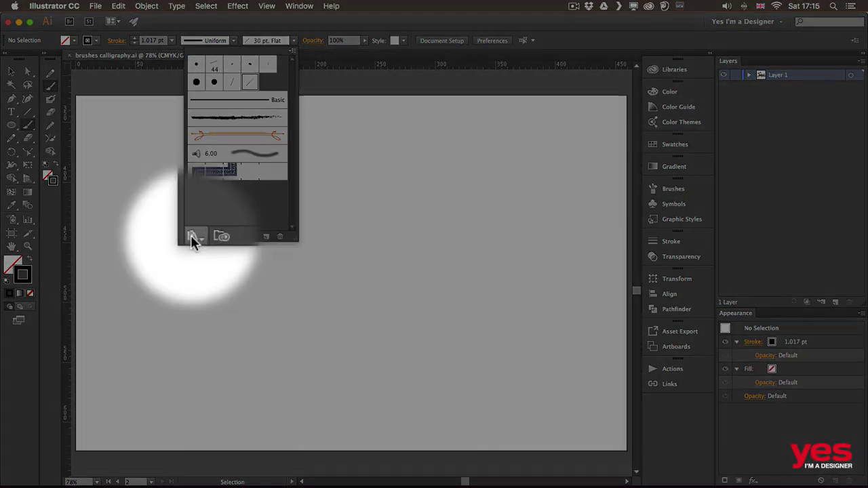
- Load the Artistic_Calligraphic library and add its 15 pt. Oval brush to the document
{"action": "left_click", "coordinate": [192, 236]}
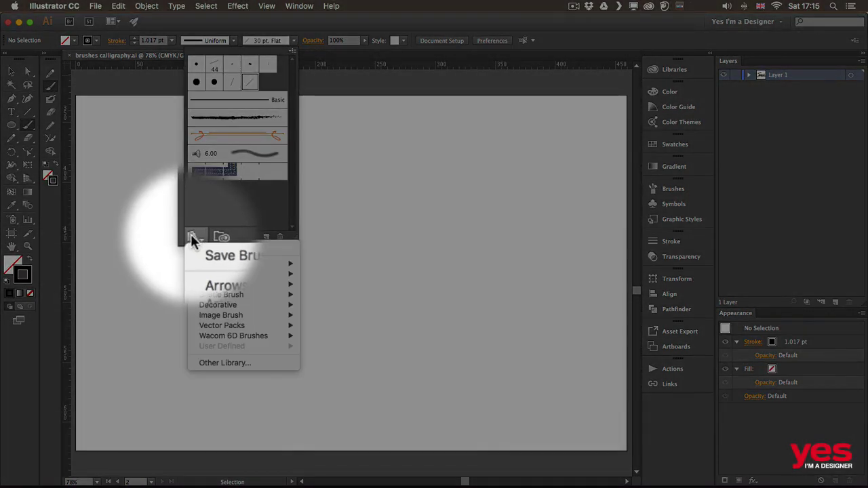
{"action": "mouse_move", "coordinate": [229, 274]}
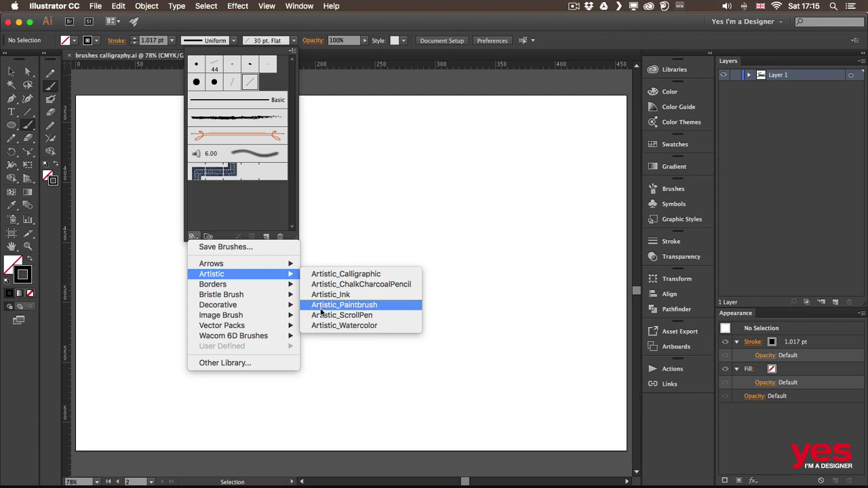
{"action": "left_click", "coordinate": [332, 277]}
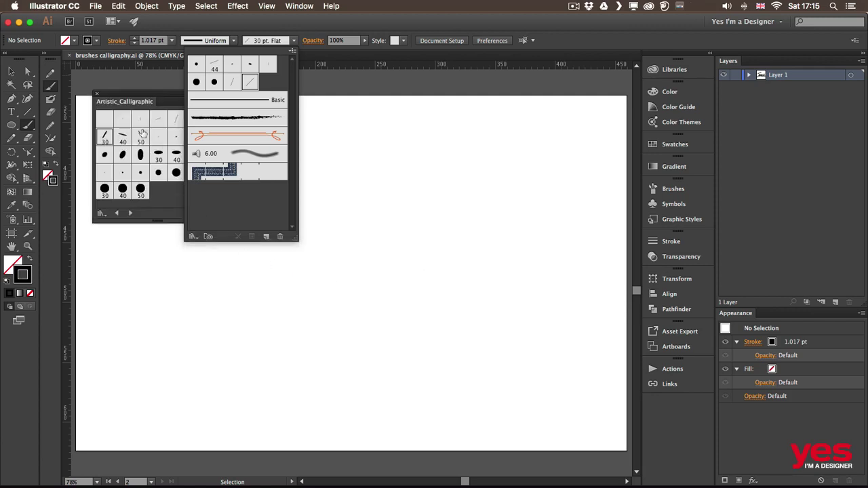
{"action": "left_click", "coordinate": [133, 102]}
{"action": "left_click_drag", "start_coordinate": [172, 98], "coordinate": [380, 120]}
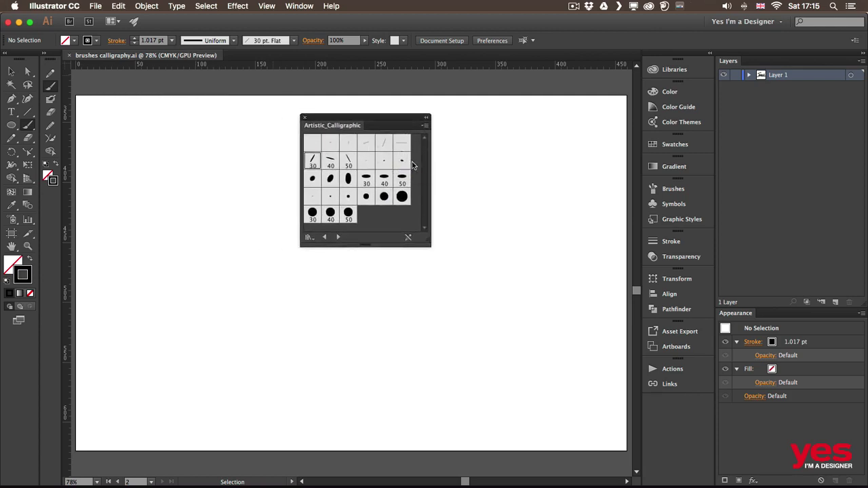
{"action": "left_click", "coordinate": [331, 179]}
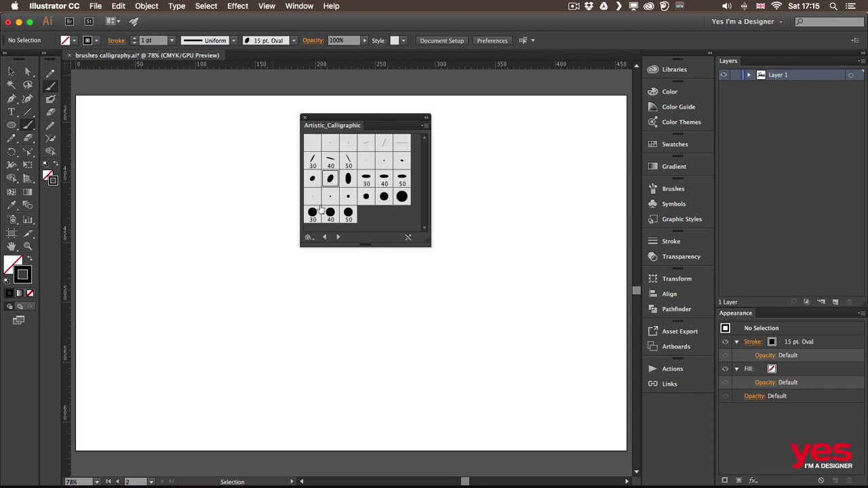
- Close the calligraphic library and make 30 pt. Flat the current brush
{"action": "left_click", "coordinate": [669, 190]}
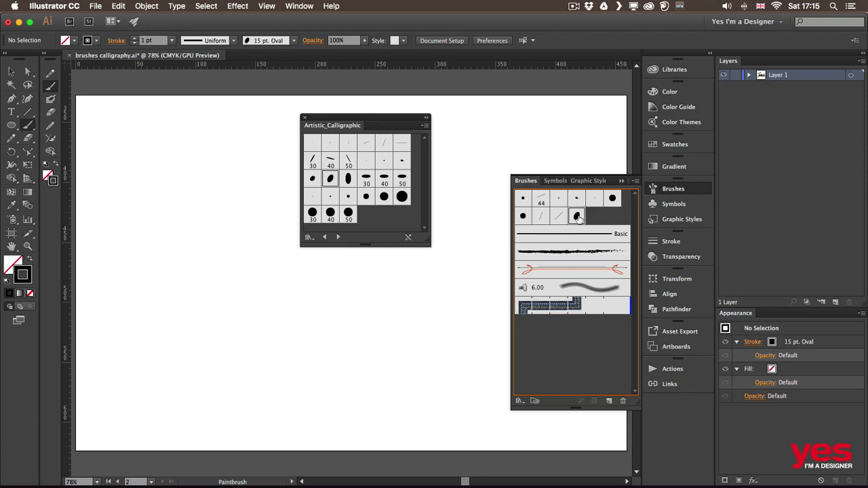
{"action": "key", "text": "v"}
{"action": "left_click", "coordinate": [295, 42]}
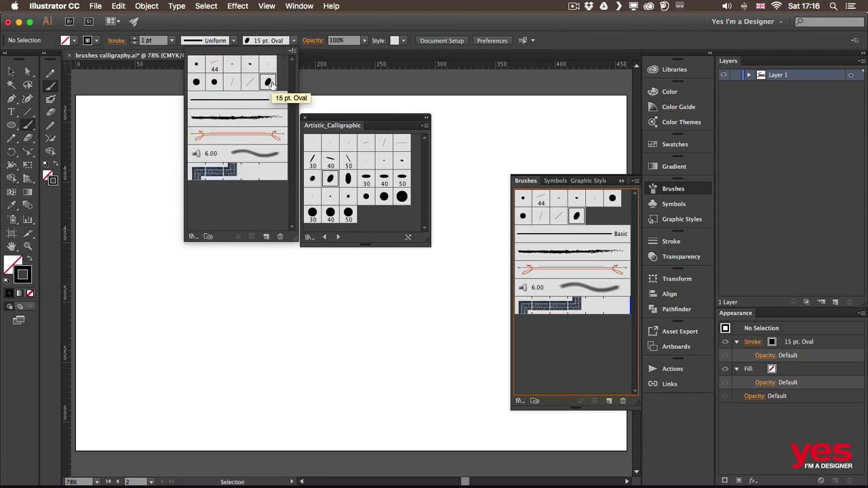
{"action": "left_click", "coordinate": [304, 117]}
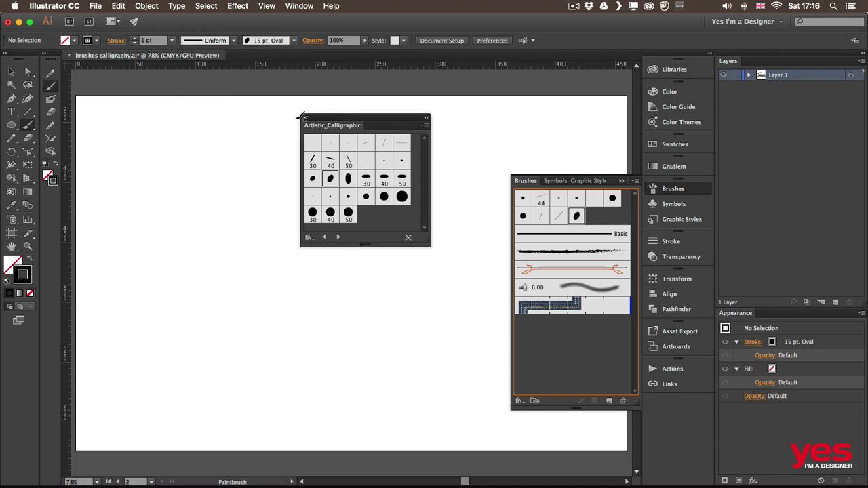
{"action": "left_click", "coordinate": [305, 117]}
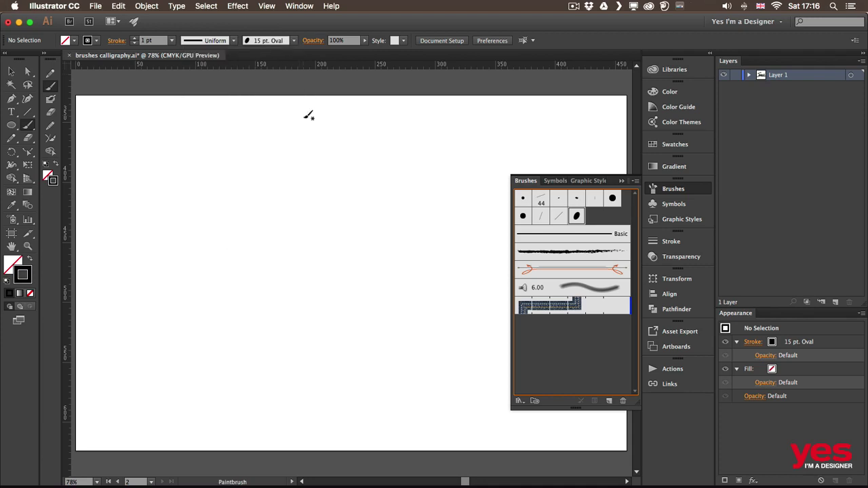
{"action": "left_click", "coordinate": [558, 217]}
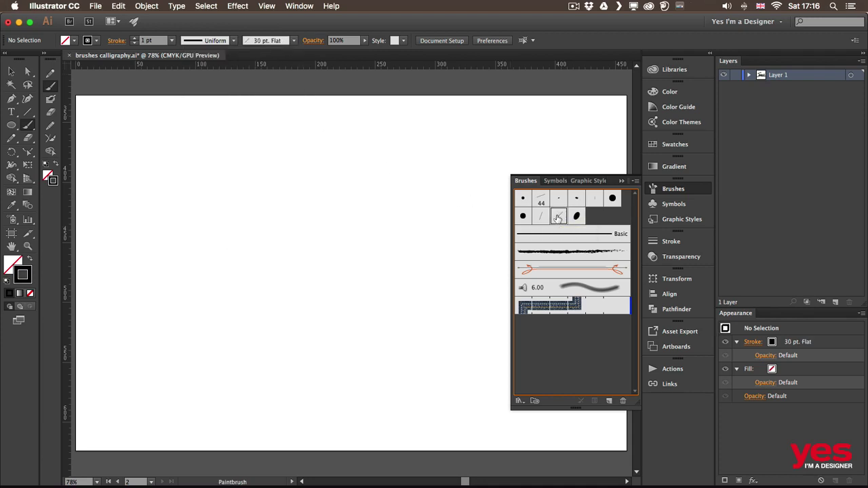
- Give the 30 pt. Flat brush a 45° angle, 0% roundness and 20 pt pressure-varied size
{"action": "double_click", "coordinate": [558, 217]}
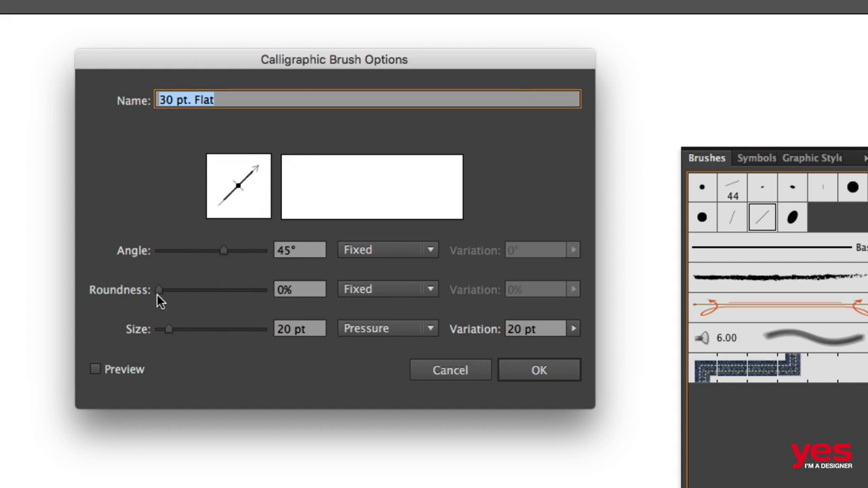
{"action": "mouse_move", "coordinate": [158, 296]}
{"action": "left_mouse_down"}
{"action": "mouse_move", "coordinate": [278, 308]}
{"action": "mouse_move", "coordinate": [76, 284]}
{"action": "left_mouse_up"}
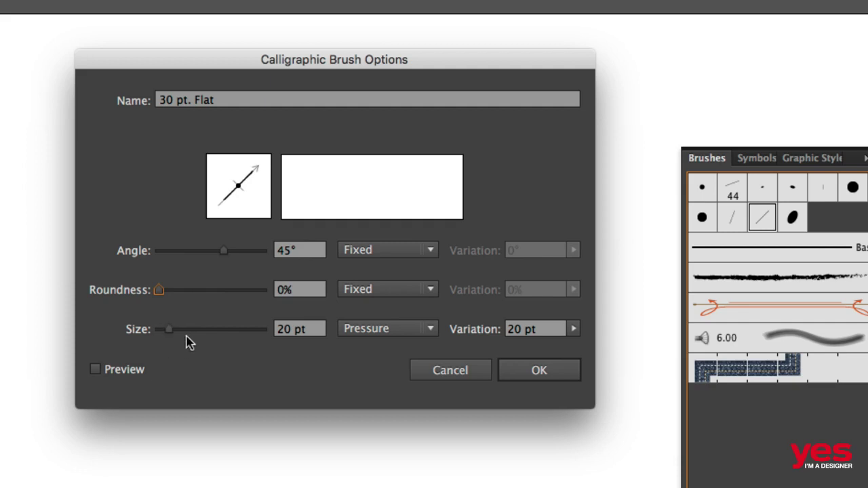
{"action": "key", "text": "Tab"}
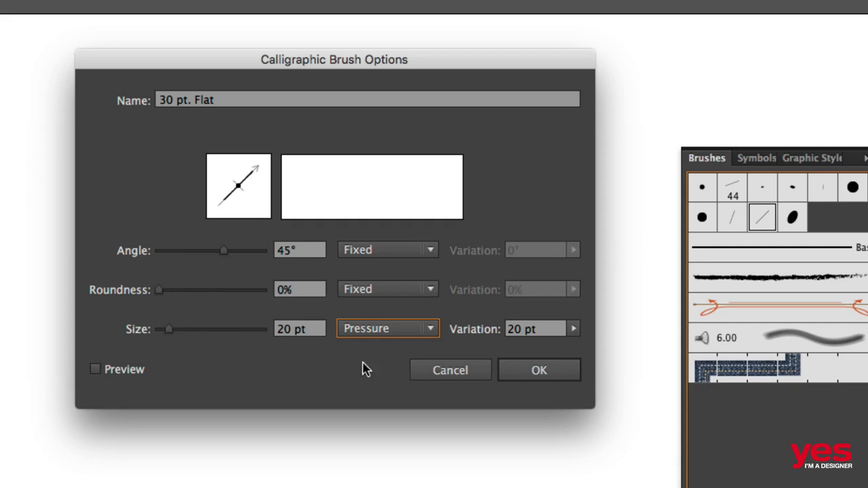
{"action": "left_click", "coordinate": [393, 341]}
{"action": "left_click", "coordinate": [292, 368]}
{"action": "left_click", "coordinate": [393, 331]}
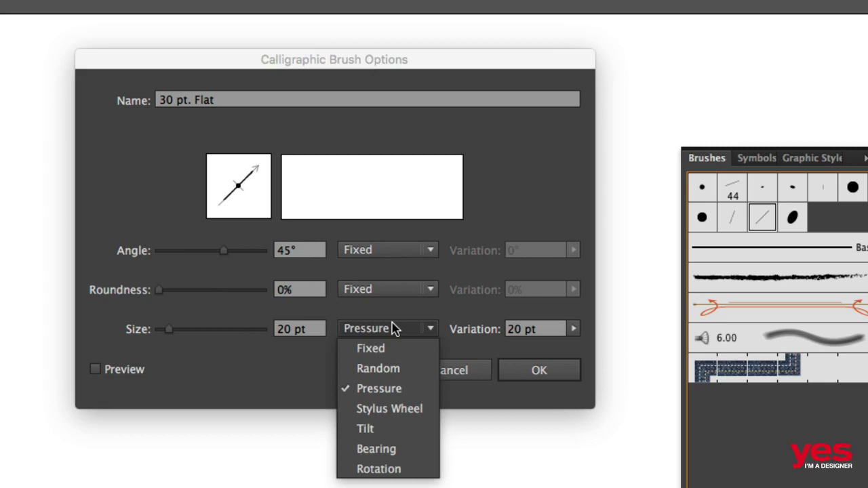
{"action": "left_click", "coordinate": [394, 314]}
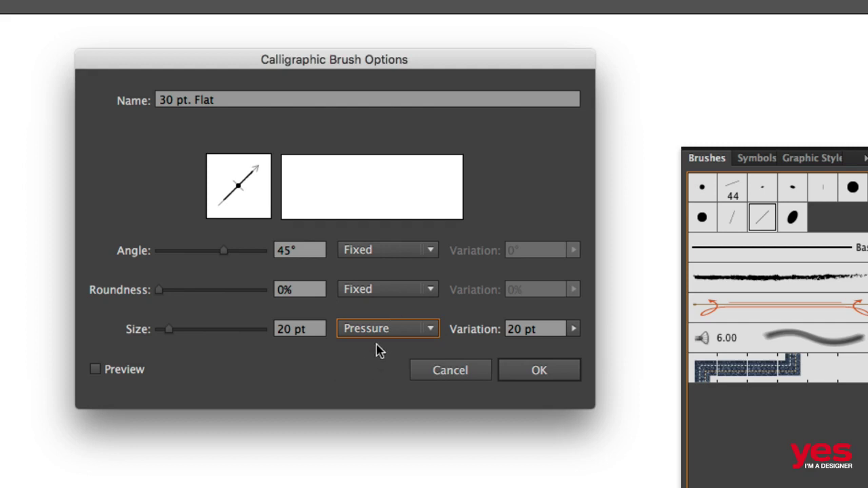
{"action": "left_click", "coordinate": [384, 331]}
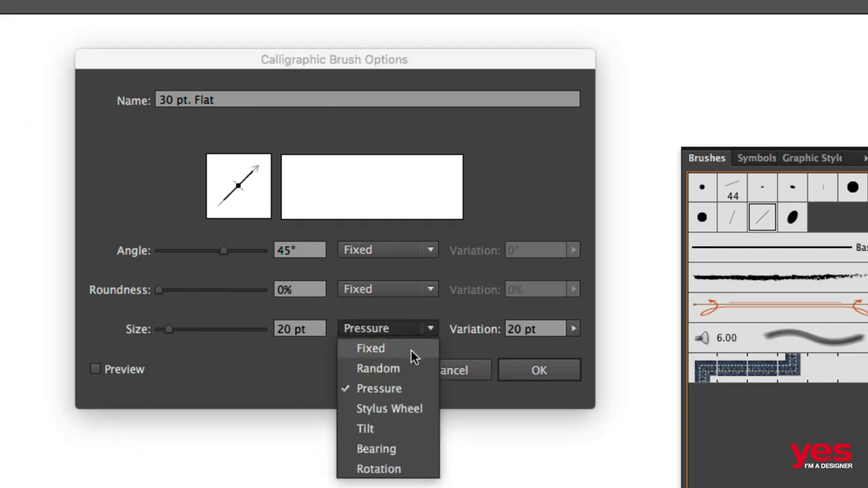
{"action": "left_click", "coordinate": [388, 315]}
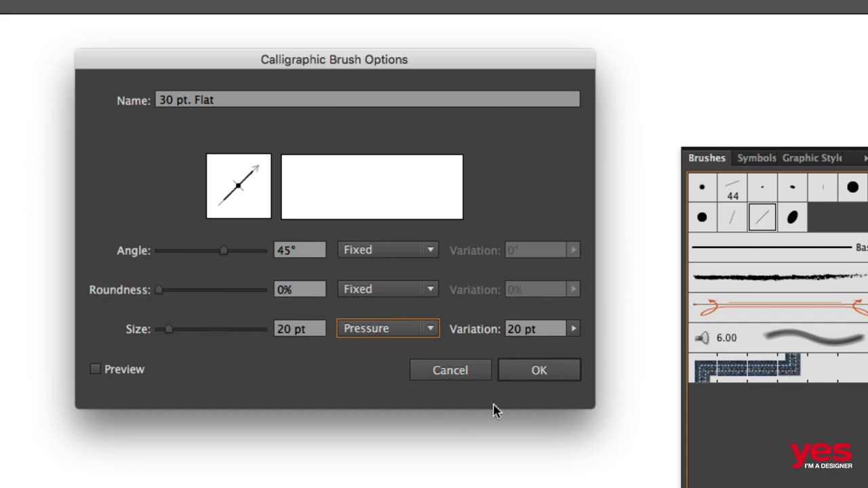
{"action": "left_click", "coordinate": [536, 373]}
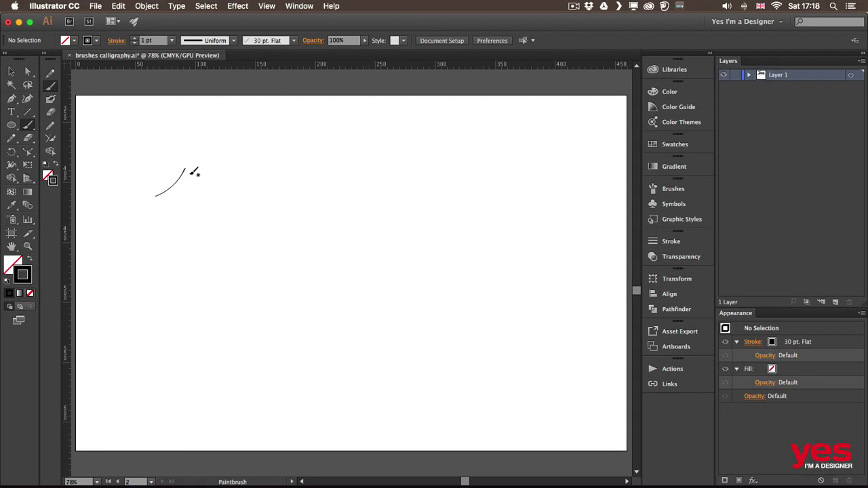
- Paint a test stroke that swells from a thin upward curve into a thick downstroke
{"action": "left_click_drag", "start_coordinate": [184, 170], "coordinate": [225, 198]}
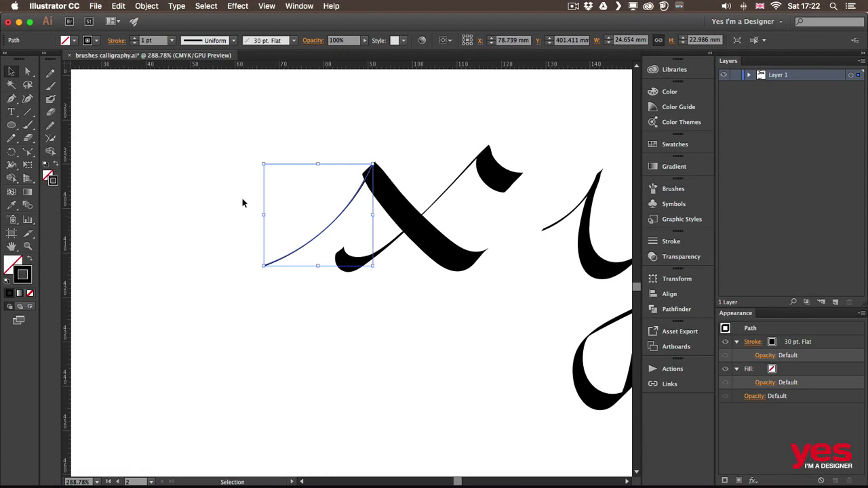
- Extend the x's lead-in stroke with the Pencil into a small loop and short tail
{"action": "key", "text": "n"}
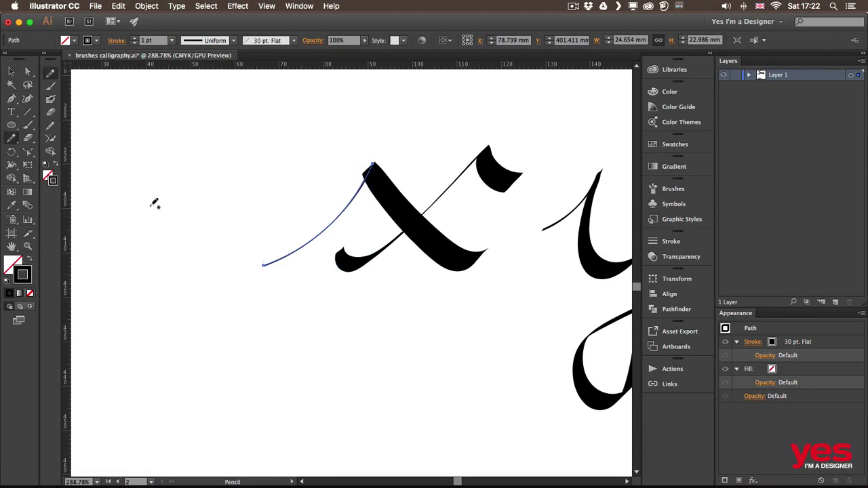
{"action": "double_click", "coordinate": [12, 139]}
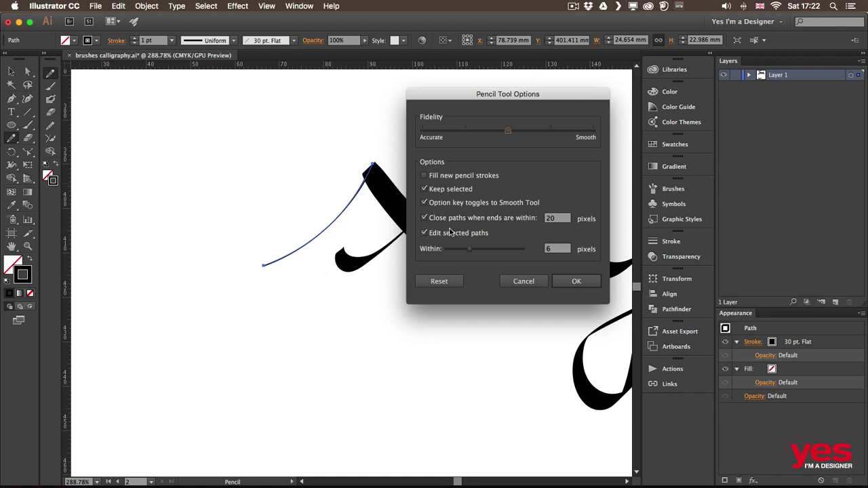
{"action": "key", "text": "Return"}
{"action": "mouse_move", "coordinate": [276, 259]}
{"action": "left_mouse_down"}
{"action": "mouse_move", "coordinate": [274, 222]}
{"action": "mouse_move", "coordinate": [258, 291]}
{"action": "left_mouse_up"}
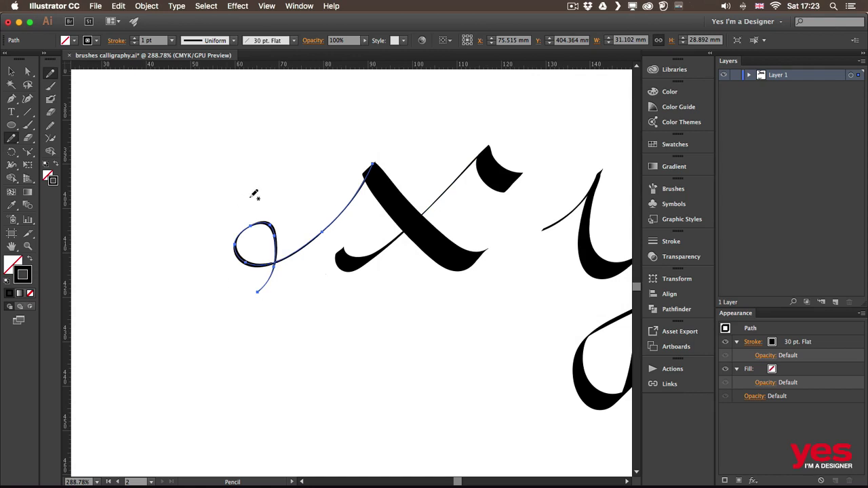
{"action": "mouse_move", "coordinate": [259, 292]}
{"action": "left_mouse_down"}
{"action": "mouse_move", "coordinate": [248, 310]}
{"action": "mouse_move", "coordinate": [297, 309]}
{"action": "mouse_move", "coordinate": [248, 312]}
{"action": "mouse_move", "coordinate": [316, 273]}
{"action": "left_mouse_up"}
{"action": "key", "text": "ctrl+z"}
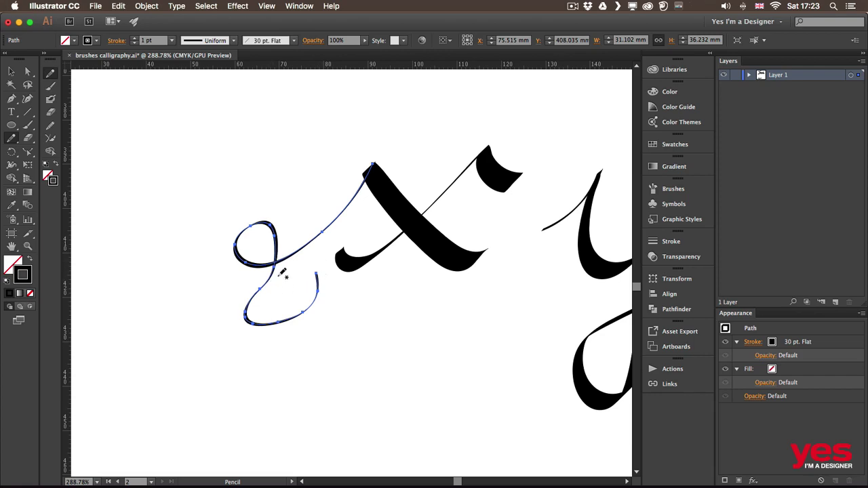
{"action": "key", "text": "ctrl+z"}
- Shift the m and r together further to the right
{"action": "key", "text": "v"}
{"action": "left_click", "coordinate": [283, 163]}
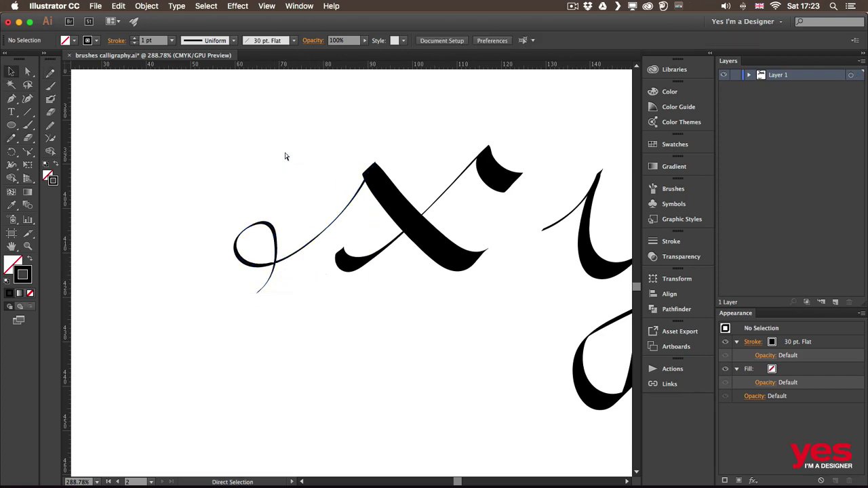
{"action": "key", "text": "super+minus"}
{"action": "key", "text": "super+minus"}
{"action": "left_click_drag", "start_coordinate": [453, 180], "coordinate": [265, 147]}
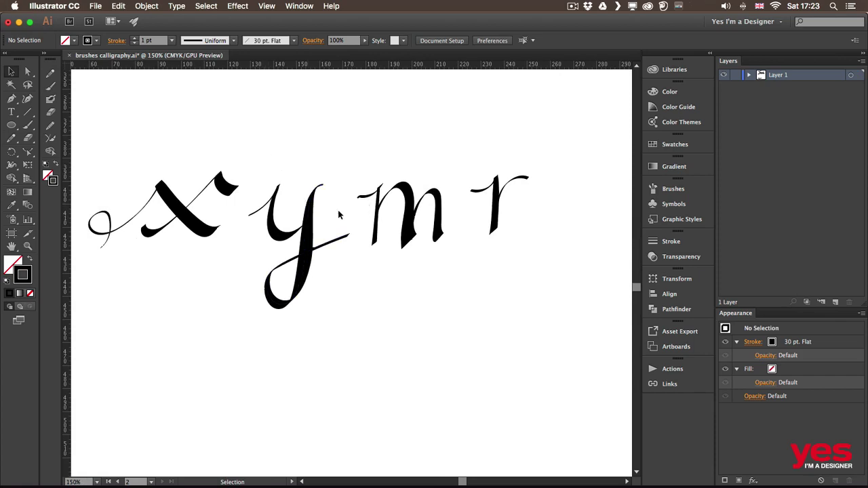
{"action": "left_click_drag", "start_coordinate": [372, 148], "coordinate": [558, 285]}
{"action": "left_click_drag", "start_coordinate": [502, 206], "coordinate": [590, 205]}
{"action": "left_click", "coordinate": [491, 290]}
- Add a small curl to the end of the y's crossing stroke with the Pencil
{"action": "left_click", "coordinate": [339, 244]}
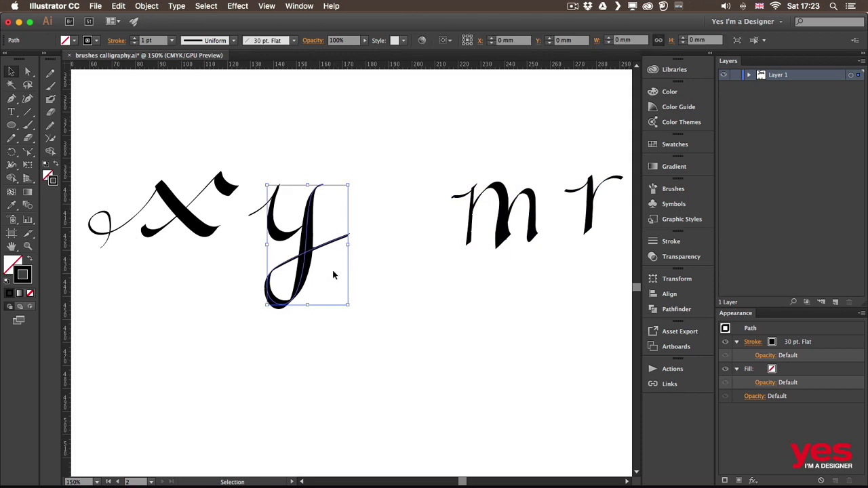
{"action": "key", "text": "n"}
{"action": "mouse_move", "coordinate": [346, 235]}
{"action": "left_mouse_down"}
{"action": "mouse_move", "coordinate": [358, 219]}
{"action": "mouse_move", "coordinate": [338, 224]}
{"action": "left_mouse_up"}
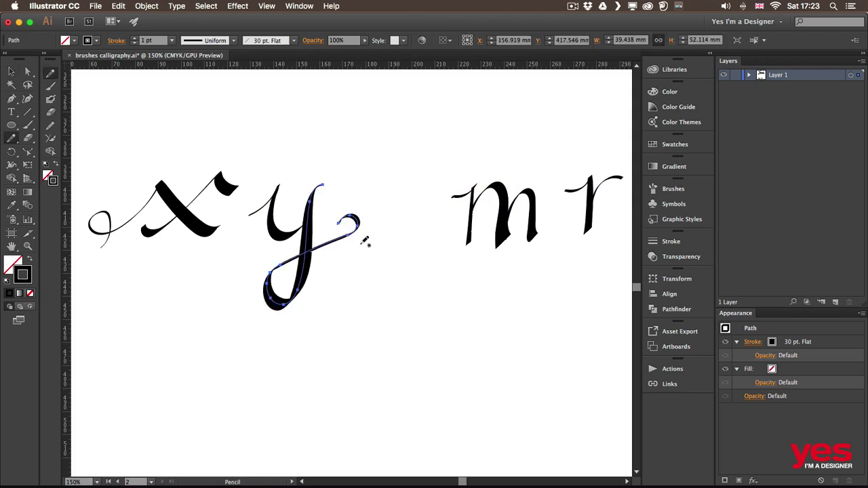
{"action": "key", "text": "v"}
{"action": "left_click", "coordinate": [398, 159]}
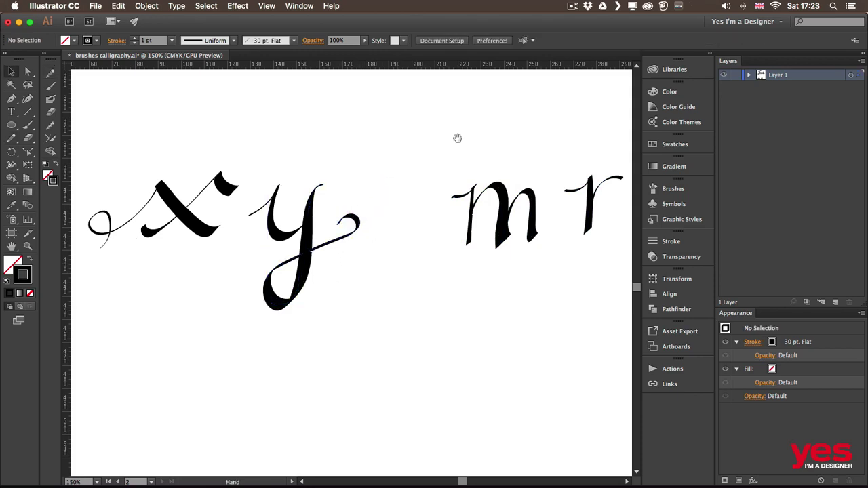
- Move the m left so it sits beside the y
{"action": "mouse_move", "coordinate": [457, 138]}
{"action": "left_mouse_down"}
{"action": "mouse_move", "coordinate": [381, 145]}
{"action": "mouse_move", "coordinate": [387, 203]}
{"action": "mouse_move", "coordinate": [466, 259]}
{"action": "left_mouse_up"}
{"action": "left_click_drag", "start_coordinate": [438, 196], "coordinate": [356, 198]}
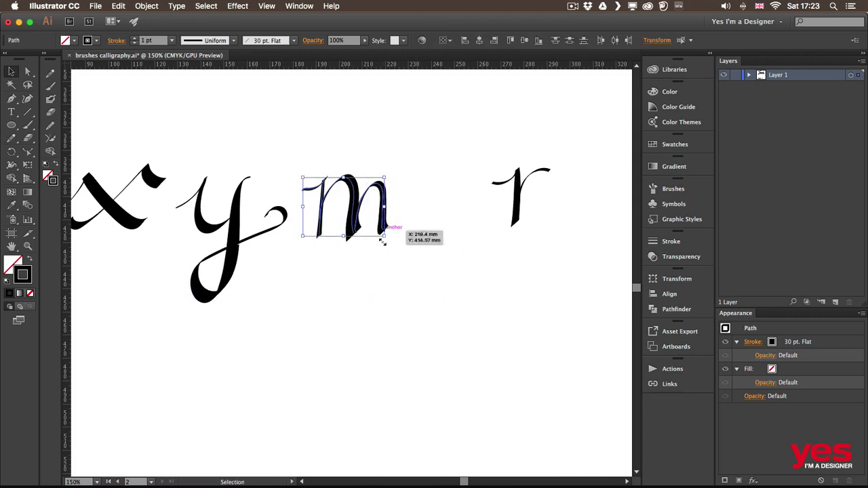
{"action": "left_click", "coordinate": [373, 279]}
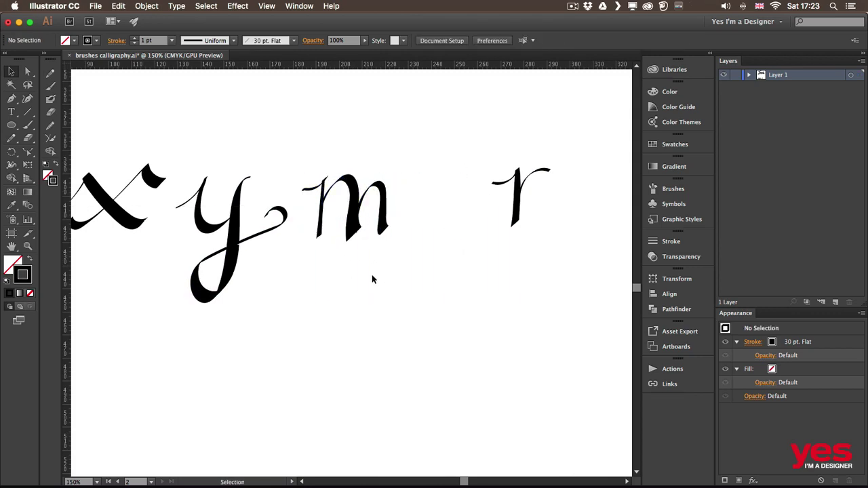
{"action": "left_click", "coordinate": [384, 197]}
{"action": "left_click", "coordinate": [409, 197]}
- Pull the end anchor of the m's right stroke down and smooth that stroke
{"action": "key", "text": "a"}
{"action": "left_click", "coordinate": [390, 231]}
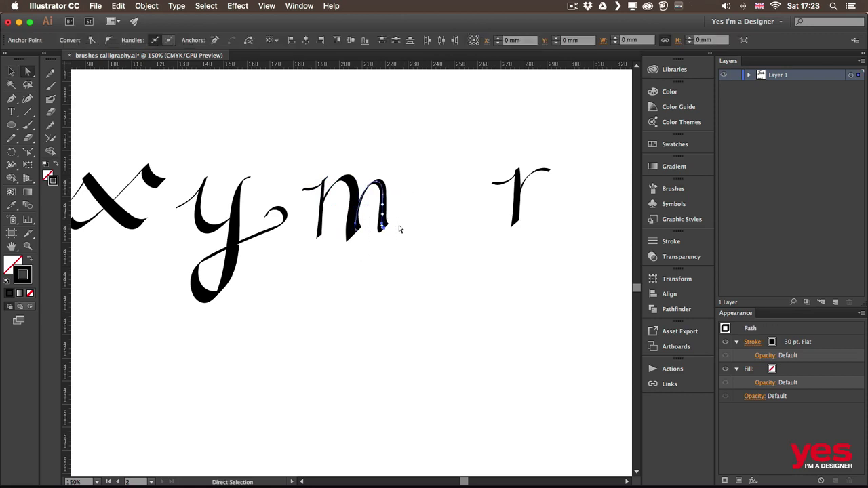
{"action": "left_click", "coordinate": [355, 236]}
{"action": "scroll", "coordinate": [355, 232], "scroll_direction": "up", "scroll_amount": 2}
{"action": "scroll", "coordinate": [354, 232], "scroll_direction": "up", "scroll_amount": 2}
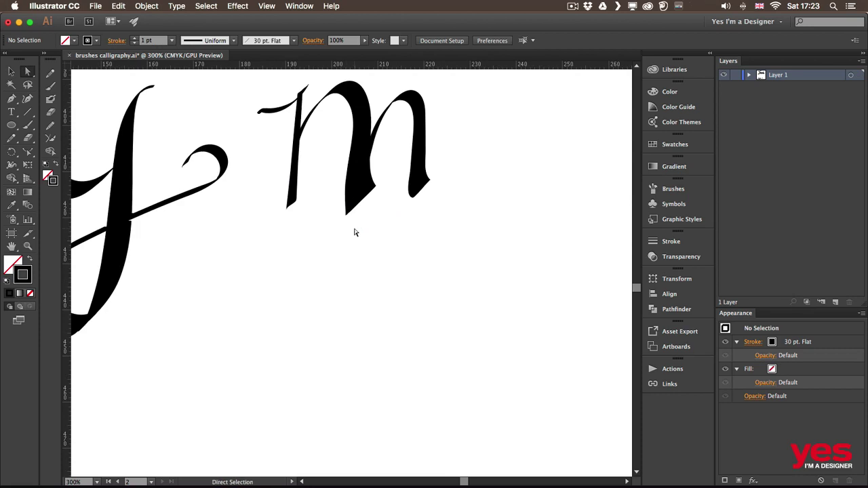
{"action": "left_click_drag", "start_coordinate": [477, 169], "coordinate": [417, 230]}
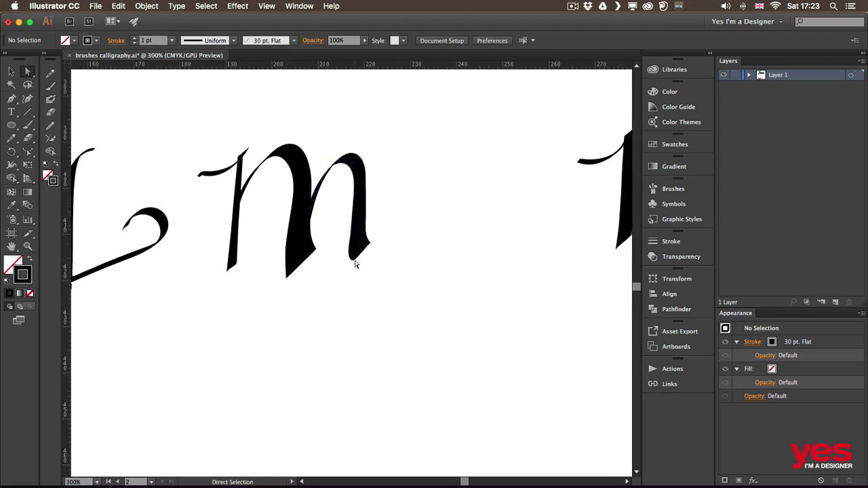
{"action": "left_click", "coordinate": [364, 256]}
{"action": "left_click", "coordinate": [362, 252]}
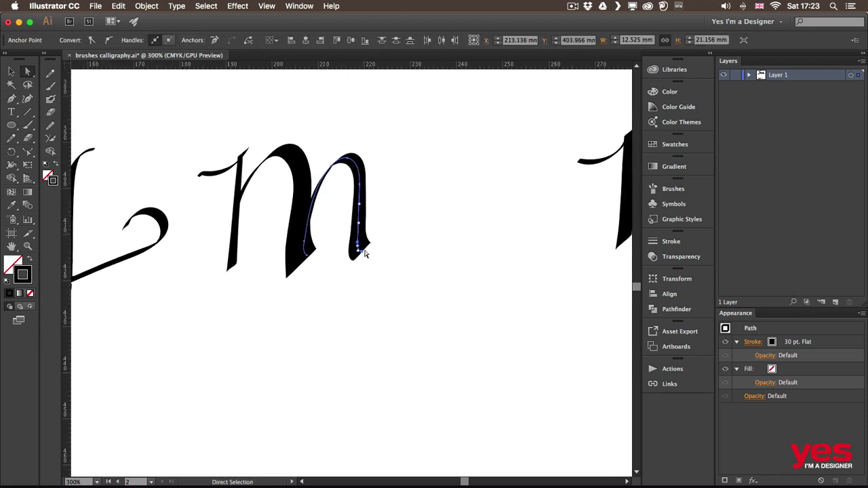
{"action": "left_click_drag", "start_coordinate": [361, 253], "coordinate": [366, 261]}
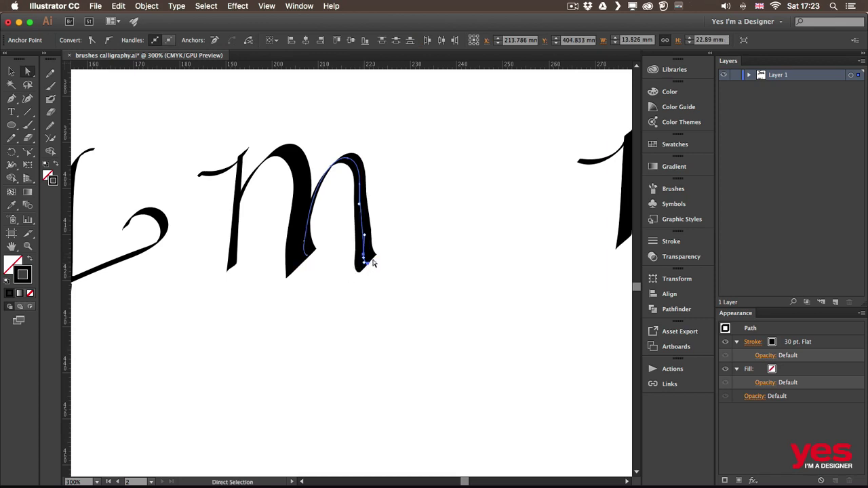
{"action": "key", "text": "n"}
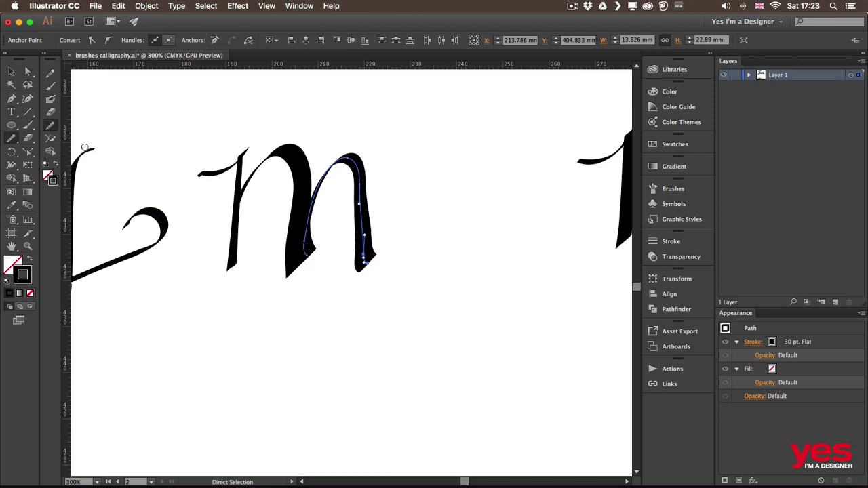
{"action": "mouse_move", "coordinate": [346, 253]}
{"action": "left_mouse_down"}
{"action": "mouse_move", "coordinate": [363, 237]}
{"action": "mouse_move", "coordinate": [361, 185]}
{"action": "mouse_move", "coordinate": [363, 251]}
{"action": "left_mouse_up"}
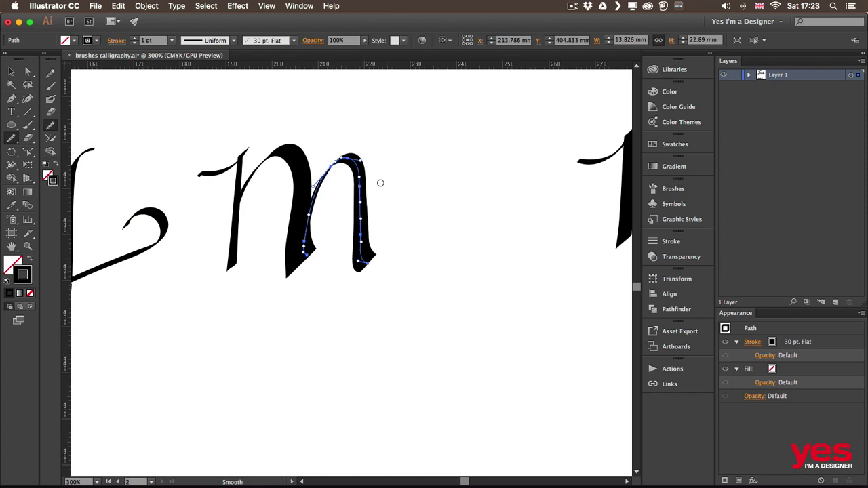
{"action": "key", "text": "v"}
{"action": "left_click", "coordinate": [428, 192]}
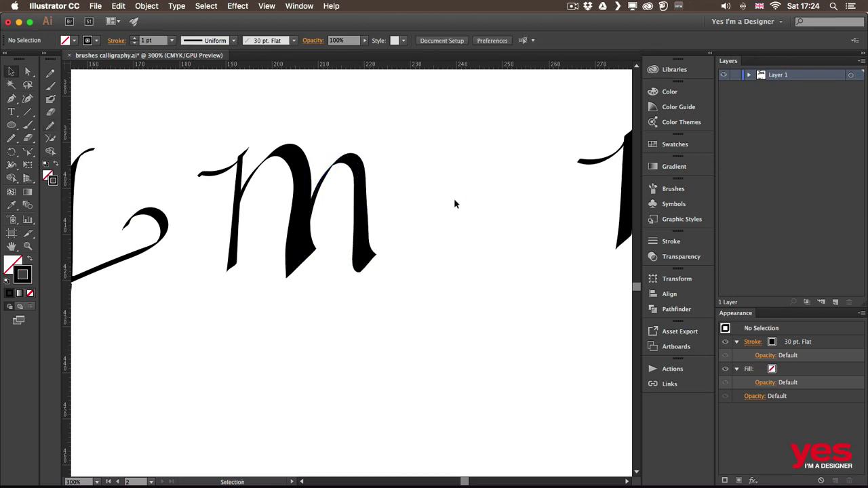
- Reshape the m's left stroke by moving its base and a middle anchor
{"action": "key", "text": "a"}
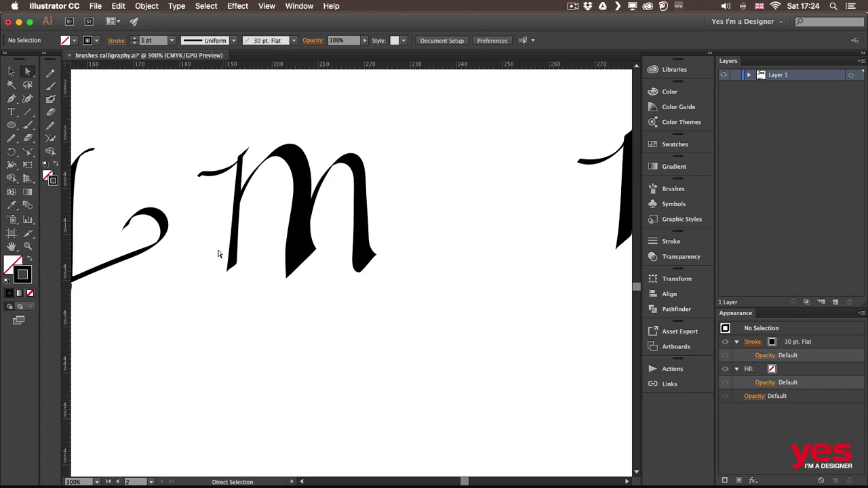
{"action": "left_click", "coordinate": [234, 269]}
{"action": "left_click_drag", "start_coordinate": [234, 270], "coordinate": [239, 276]}
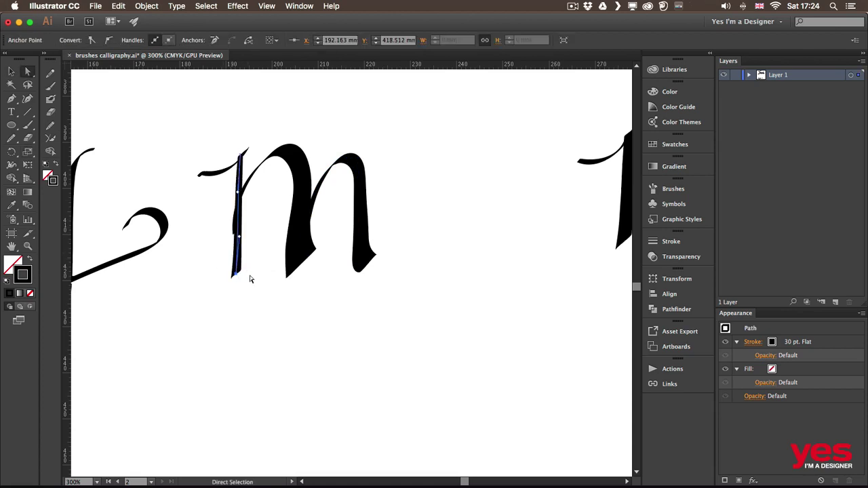
{"action": "left_click", "coordinate": [246, 198]}
{"action": "left_click", "coordinate": [247, 196]}
{"action": "left_click", "coordinate": [238, 223]}
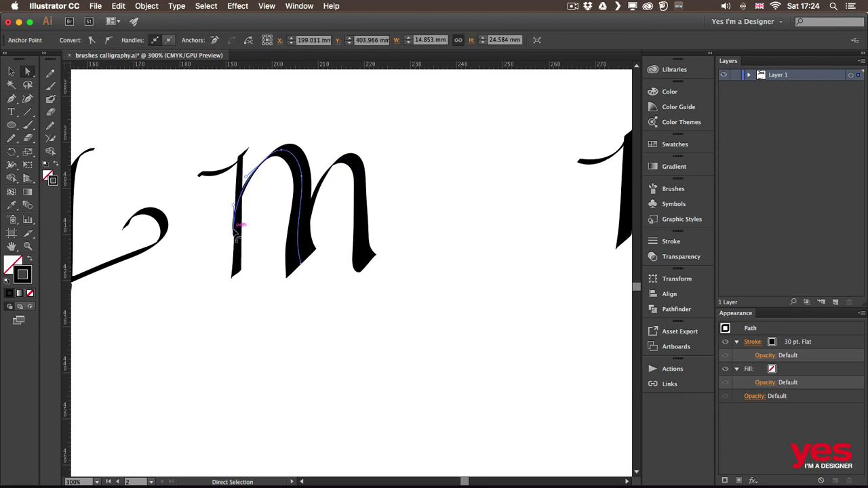
{"action": "left_click", "coordinate": [242, 215]}
{"action": "mouse_move", "coordinate": [242, 215]}
{"action": "left_mouse_down"}
{"action": "mouse_move", "coordinate": [248, 228]}
{"action": "mouse_move", "coordinate": [257, 220]}
{"action": "left_mouse_up"}
{"action": "left_click", "coordinate": [263, 231]}
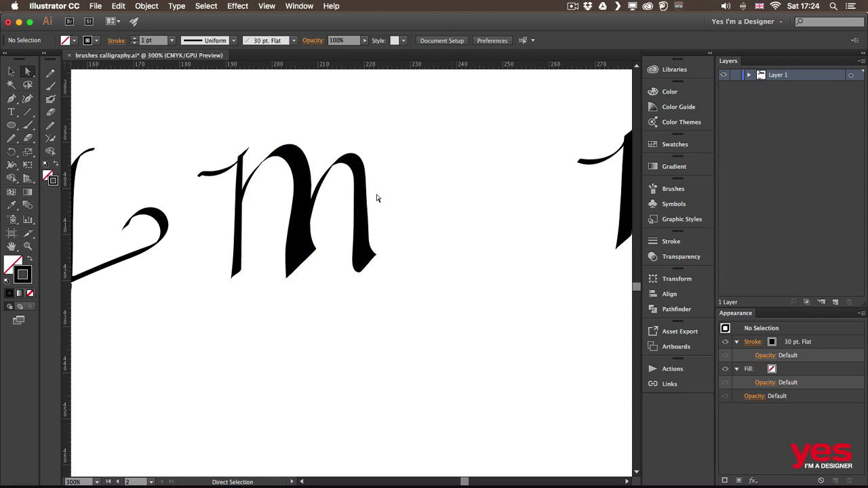
- Move the lead-in stroke onto the m's first stroke
{"action": "key", "text": "v"}
{"action": "mouse_move", "coordinate": [225, 171]}
{"action": "left_mouse_down"}
{"action": "mouse_move", "coordinate": [231, 166]}
{"action": "mouse_move", "coordinate": [217, 180]}
{"action": "left_mouse_up"}
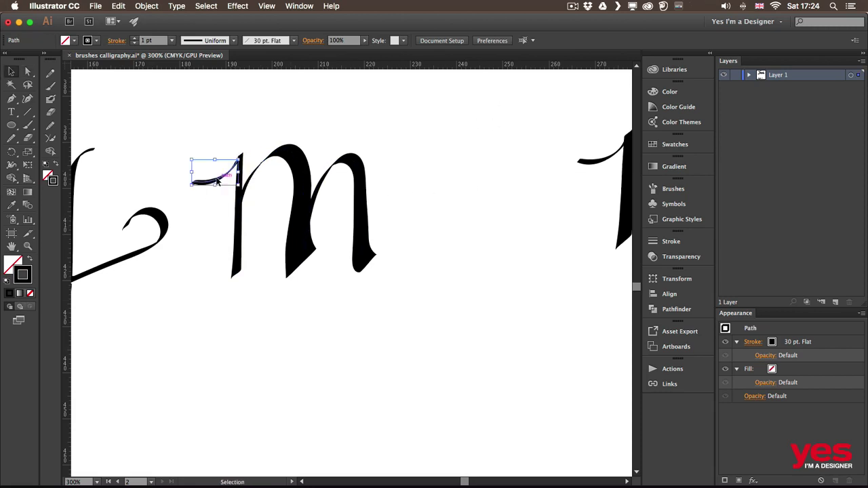
{"action": "left_click", "coordinate": [276, 101]}
- Paint a long wavy exit stroke trailing right from the m's last leg
{"action": "key", "text": "a"}
{"action": "key", "text": "super+minus"}
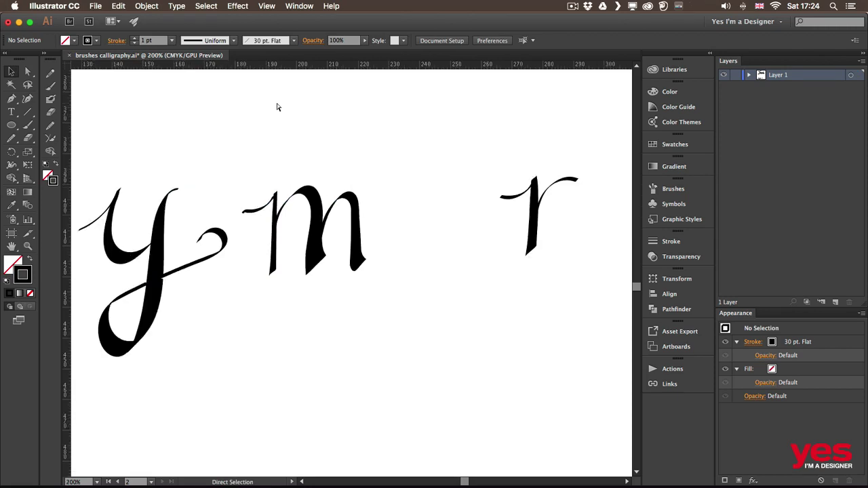
{"action": "key", "text": "super+minus"}
{"action": "key", "text": "super+minus"}
{"action": "key", "text": "v"}
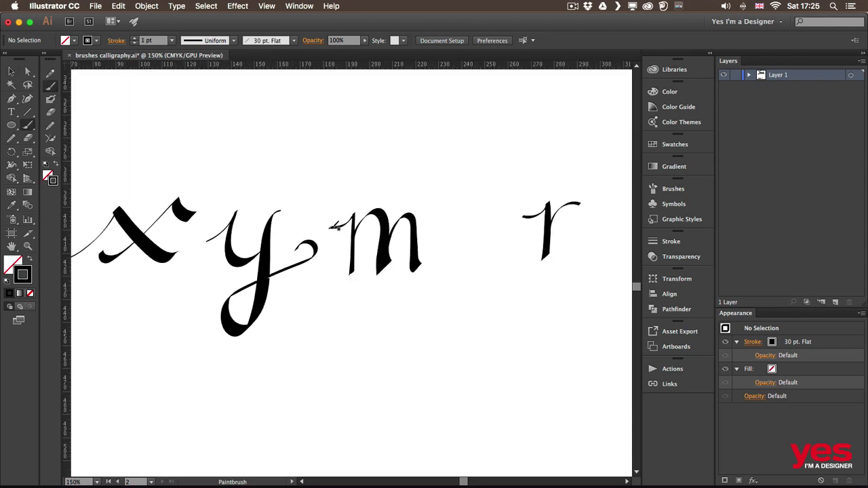
{"action": "mouse_move", "coordinate": [322, 212]}
{"action": "left_mouse_down"}
{"action": "mouse_move", "coordinate": [340, 223]}
{"action": "mouse_move", "coordinate": [310, 207]}
{"action": "left_mouse_up"}
{"action": "key", "text": "super+z"}
{"action": "left_click_drag", "start_coordinate": [415, 270], "coordinate": [459, 242]}
{"action": "key", "text": "super+z"}
{"action": "left_click_drag", "start_coordinate": [421, 263], "coordinate": [472, 270]}
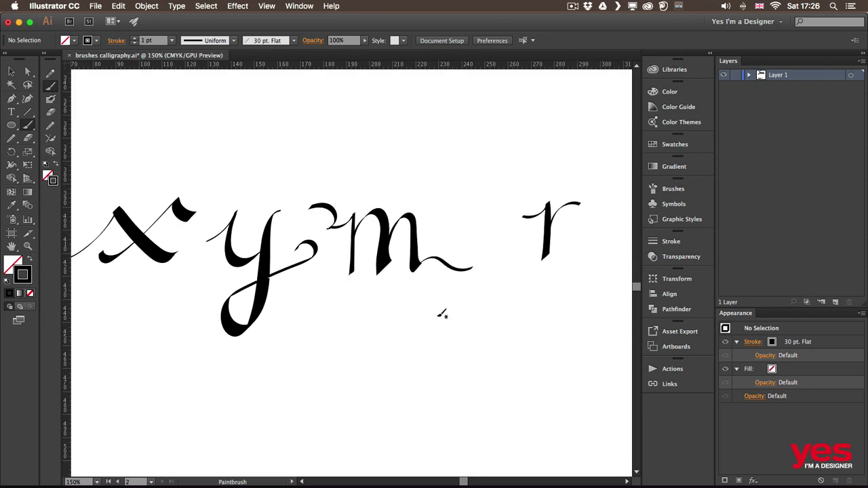
- Zoom to 100% and re-centre the lettering row in the view
{"action": "key", "text": "super+1"}
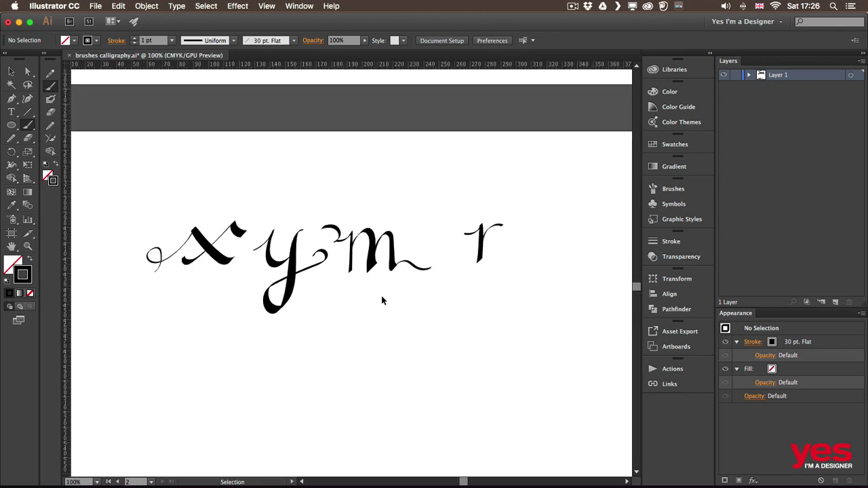
{"action": "key", "text": "v"}
{"action": "key", "text": "space"}
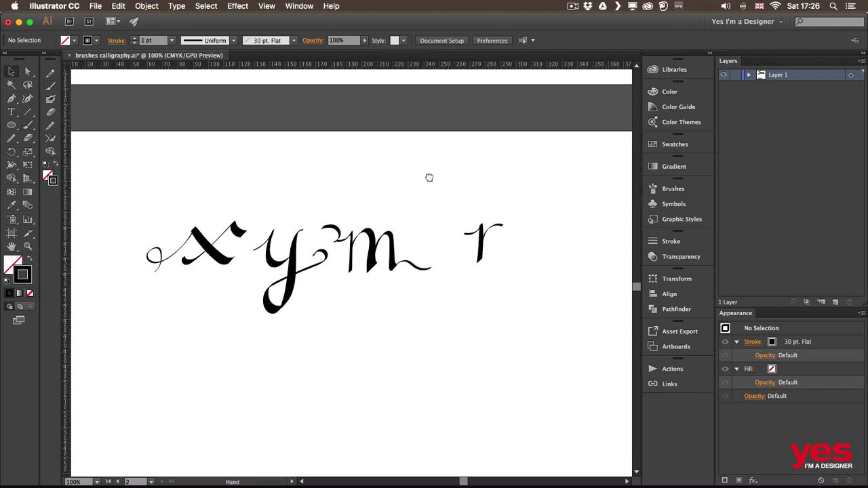
{"action": "left_click_drag", "start_coordinate": [429, 178], "coordinate": [485, 155]}
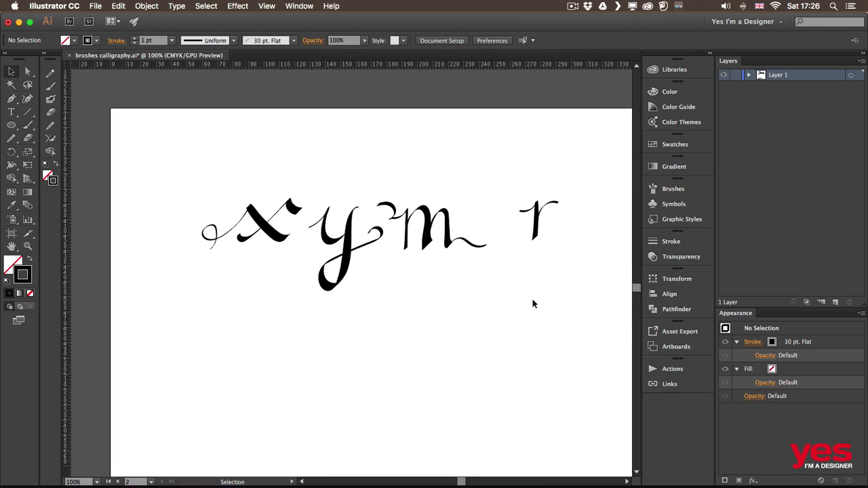
{"action": "left_click_drag", "start_coordinate": [461, 87], "coordinate": [367, 318]}
{"action": "left_click_drag", "start_coordinate": [404, 240], "coordinate": [379, 387]}
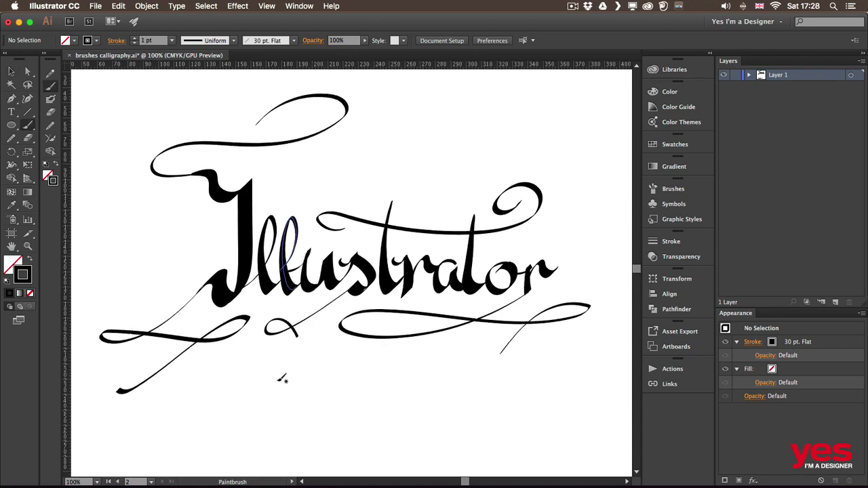
{"action": "left_click_drag", "start_coordinate": [281, 409], "coordinate": [277, 296]}
{"action": "scroll", "coordinate": [277, 297], "scroll_direction": "down", "scroll_amount": 10}
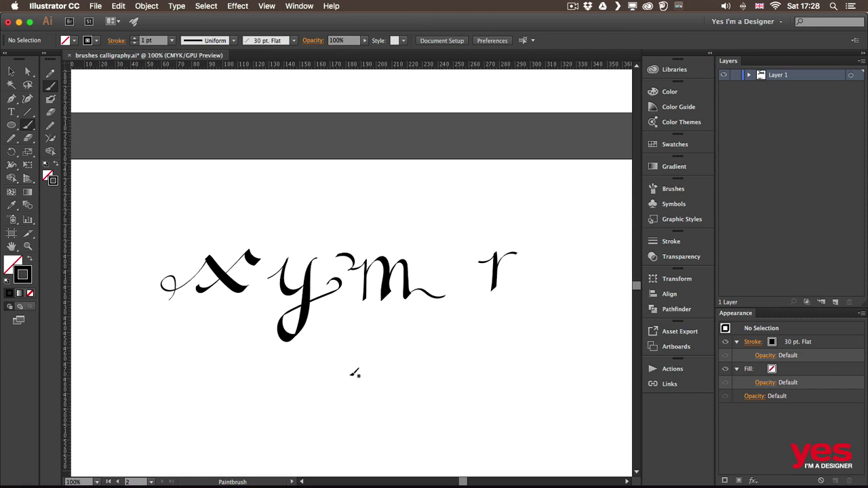
- Paint a heavy m, a looped m with a lead-in stroke, and two slanted bold m's
{"action": "scroll", "coordinate": [366, 292], "scroll_direction": "down", "scroll_amount": 3}
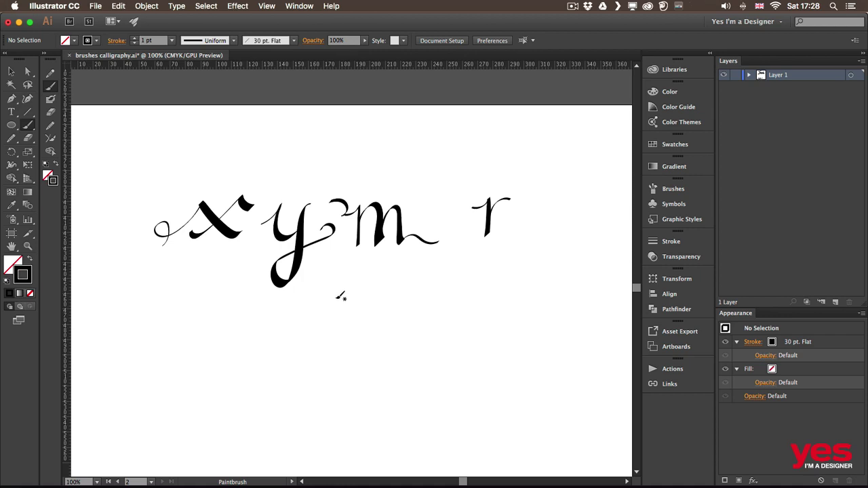
{"action": "mouse_move", "coordinate": [338, 290]}
{"action": "left_mouse_down"}
{"action": "mouse_move", "coordinate": [359, 300]}
{"action": "mouse_move", "coordinate": [430, 293]}
{"action": "left_mouse_up"}
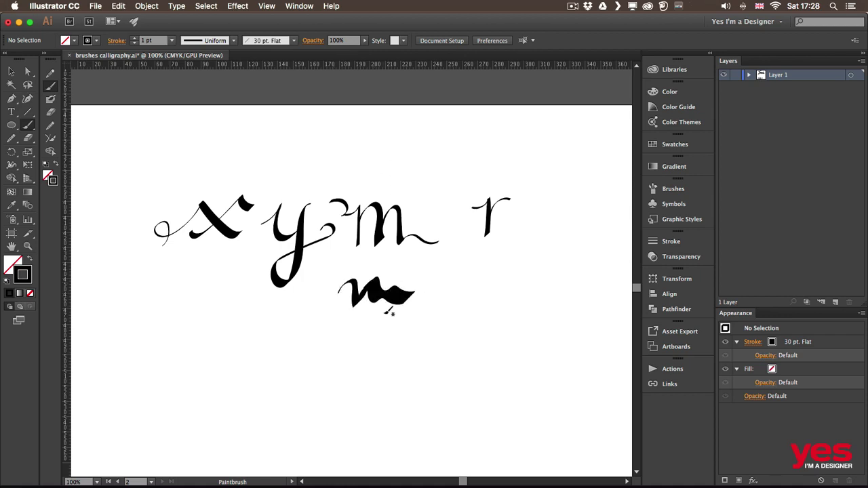
{"action": "scroll", "coordinate": [339, 339], "scroll_direction": "down", "scroll_amount": 2}
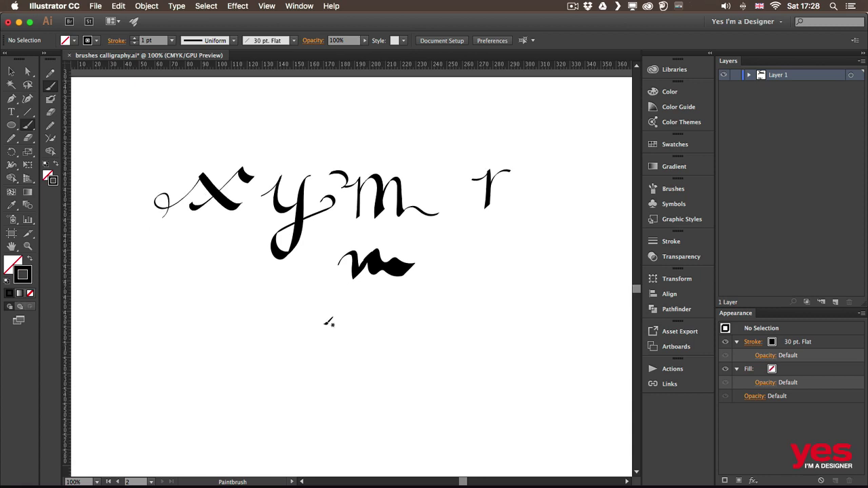
{"action": "mouse_move", "coordinate": [318, 309]}
{"action": "left_mouse_down"}
{"action": "mouse_move", "coordinate": [358, 296]}
{"action": "mouse_move", "coordinate": [360, 329]}
{"action": "mouse_move", "coordinate": [404, 329]}
{"action": "left_mouse_up"}
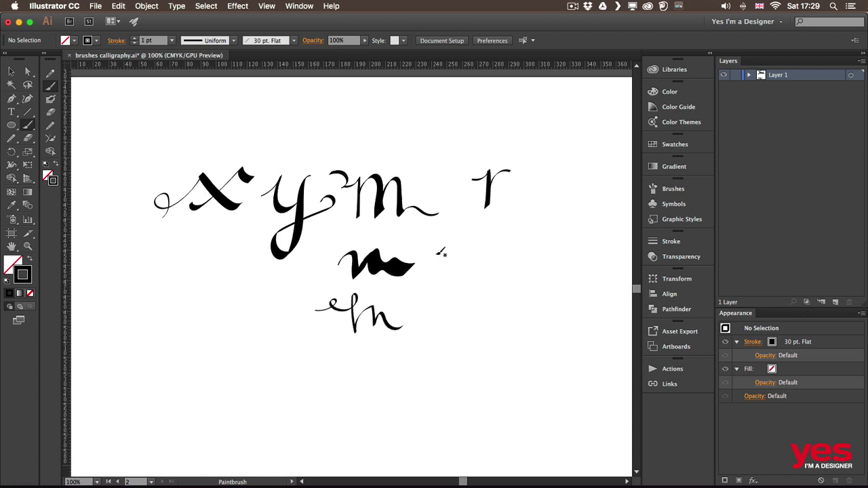
{"action": "mouse_move", "coordinate": [445, 278]}
{"action": "left_mouse_down"}
{"action": "mouse_move", "coordinate": [446, 317]}
{"action": "mouse_move", "coordinate": [448, 295]}
{"action": "mouse_move", "coordinate": [459, 294]}
{"action": "mouse_move", "coordinate": [454, 317]}
{"action": "mouse_move", "coordinate": [474, 280]}
{"action": "mouse_move", "coordinate": [475, 317]}
{"action": "left_mouse_up"}
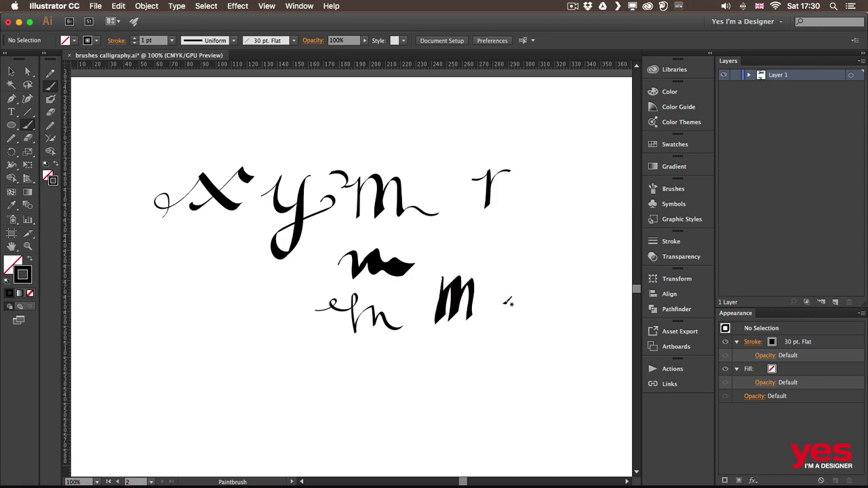
{"action": "mouse_move", "coordinate": [502, 280]}
{"action": "left_mouse_down"}
{"action": "mouse_move", "coordinate": [492, 315]}
{"action": "mouse_move", "coordinate": [515, 277]}
{"action": "mouse_move", "coordinate": [511, 315]}
{"action": "mouse_move", "coordinate": [533, 293]}
{"action": "mouse_move", "coordinate": [529, 322]}
{"action": "left_mouse_up"}
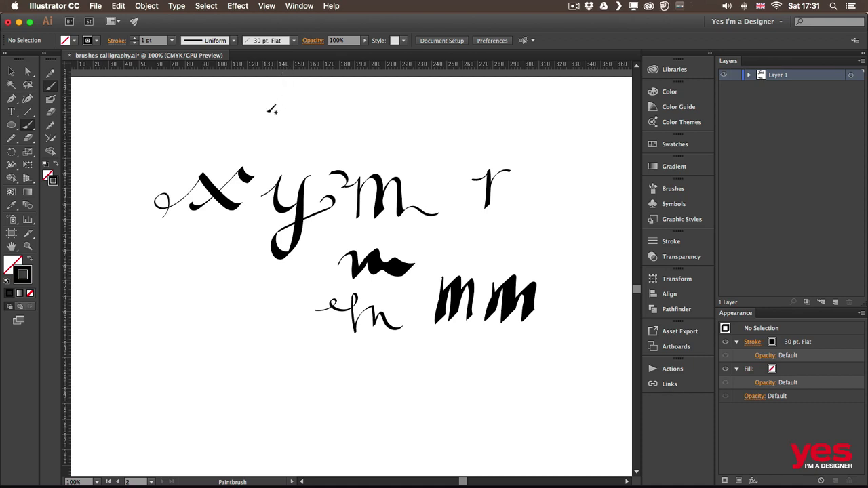
- Drag three horizontal guides from the top ruler for baseline, lowercase height and capital height
{"action": "left_click_drag", "start_coordinate": [290, 64], "coordinate": [316, 220]}
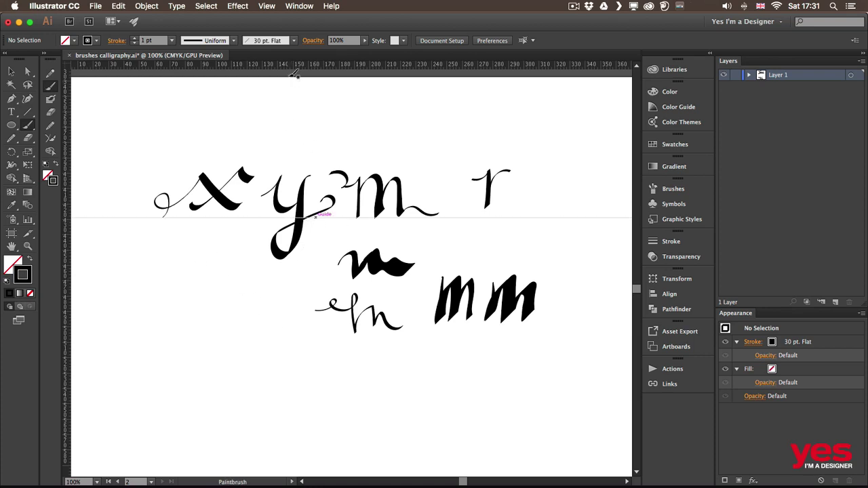
{"action": "scroll", "coordinate": [319, 101], "scroll_direction": "up", "scroll_amount": 2}
{"action": "left_click_drag", "start_coordinate": [339, 66], "coordinate": [370, 203]}
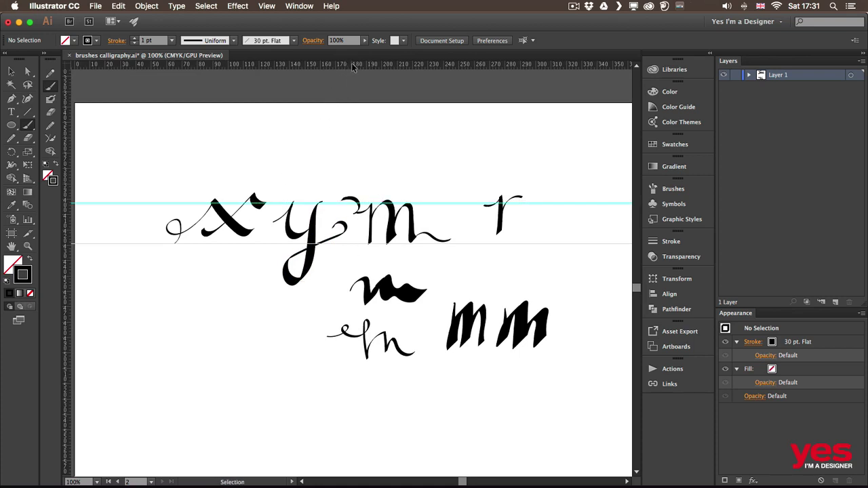
{"action": "mouse_move", "coordinate": [351, 63]}
{"action": "left_mouse_down"}
{"action": "mouse_move", "coordinate": [367, 88]}
{"action": "mouse_move", "coordinate": [368, 175]}
{"action": "left_mouse_up"}
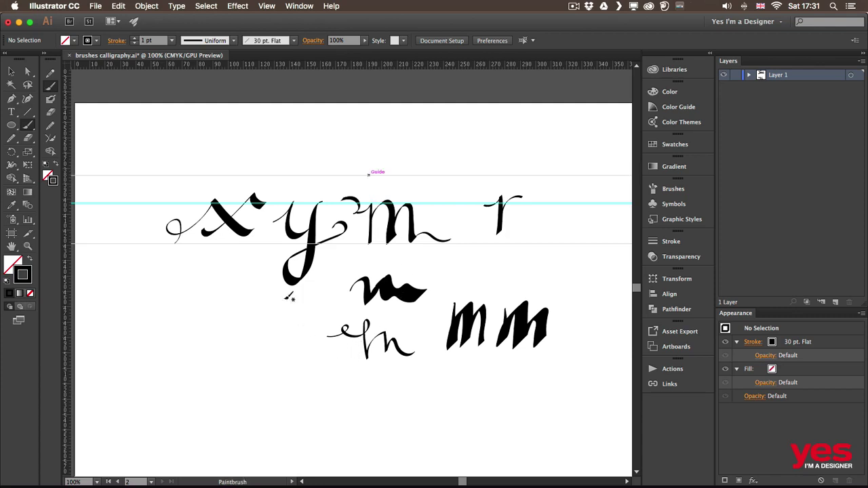
- Paint a capital B, stem then bowls, to the left of the x
{"action": "scroll", "coordinate": [139, 222], "scroll_direction": "left", "scroll_amount": 5}
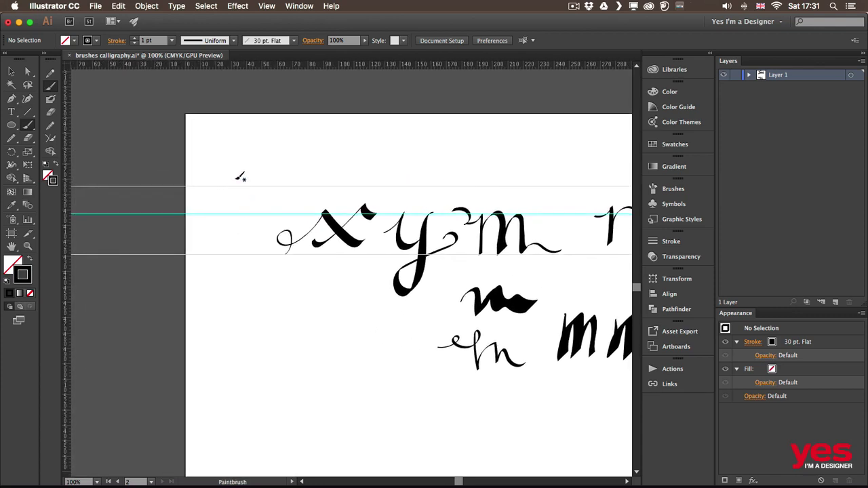
{"action": "left_click_drag", "start_coordinate": [237, 178], "coordinate": [201, 247]}
{"action": "mouse_move", "coordinate": [214, 202]}
{"action": "left_mouse_down"}
{"action": "mouse_move", "coordinate": [226, 222]}
{"action": "mouse_move", "coordinate": [249, 221]}
{"action": "left_mouse_up"}
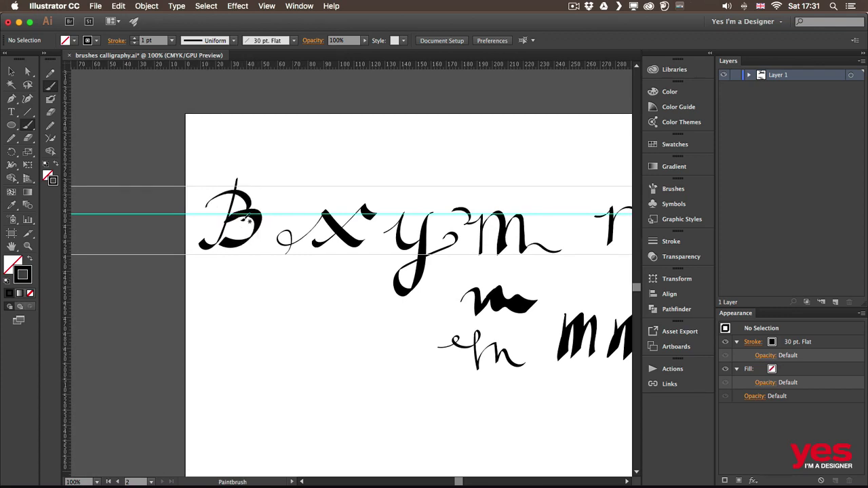
- Enlarge the B by its corner handles so it reaches the top guide
{"action": "key", "text": "v"}
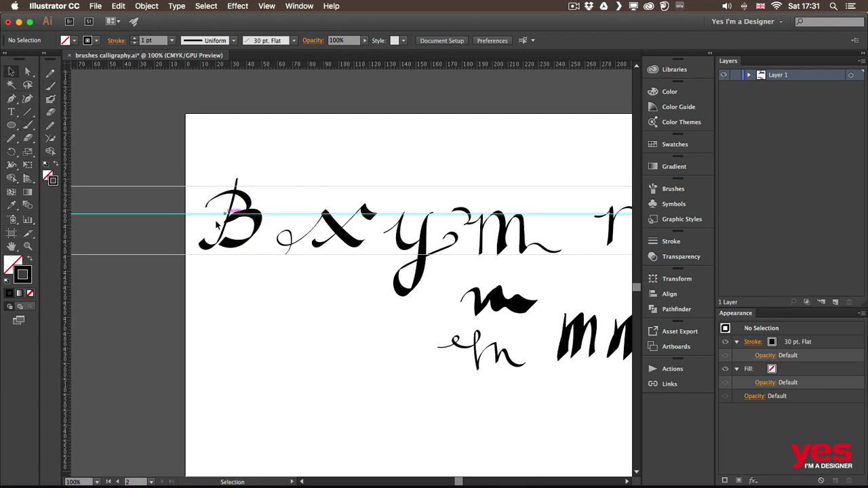
{"action": "left_click", "coordinate": [226, 231]}
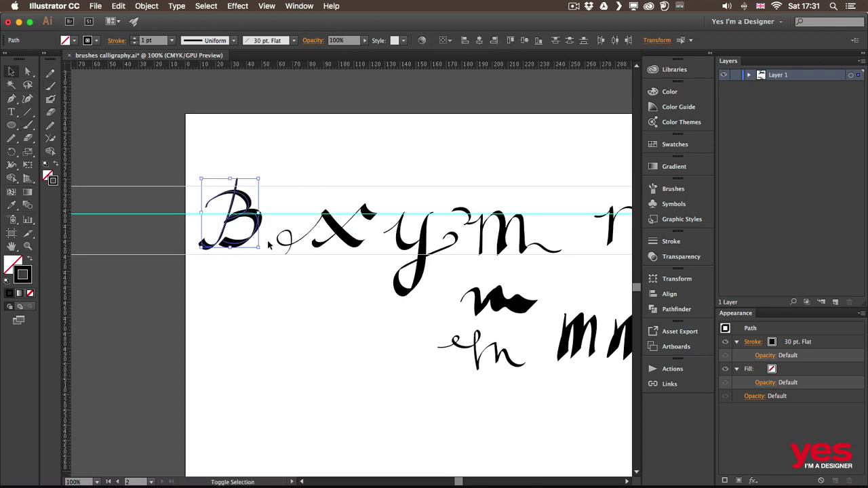
{"action": "left_click_drag", "start_coordinate": [259, 247], "coordinate": [264, 254]}
{"action": "left_click_drag", "start_coordinate": [263, 178], "coordinate": [273, 174]}
{"action": "left_click", "coordinate": [340, 145]}
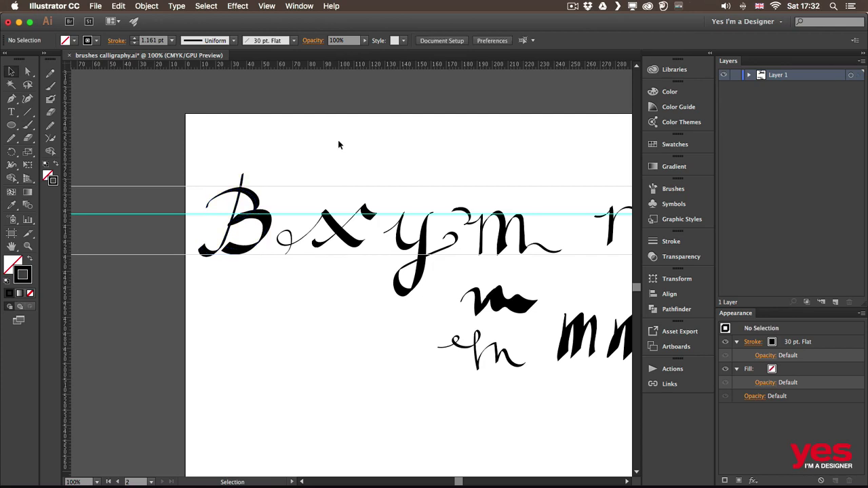
- Rescale the r so it fits the guides and sits closer to the m
{"action": "scroll", "coordinate": [430, 151], "scroll_direction": "right", "scroll_amount": 5}
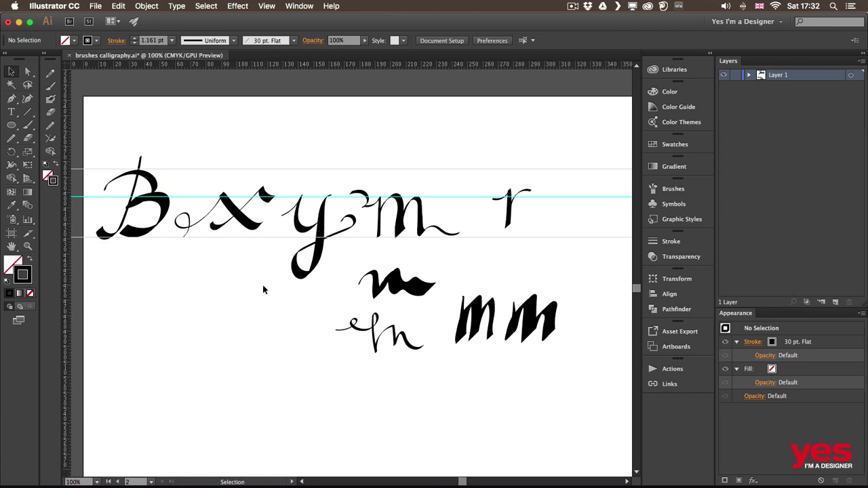
{"action": "left_click", "coordinate": [510, 205]}
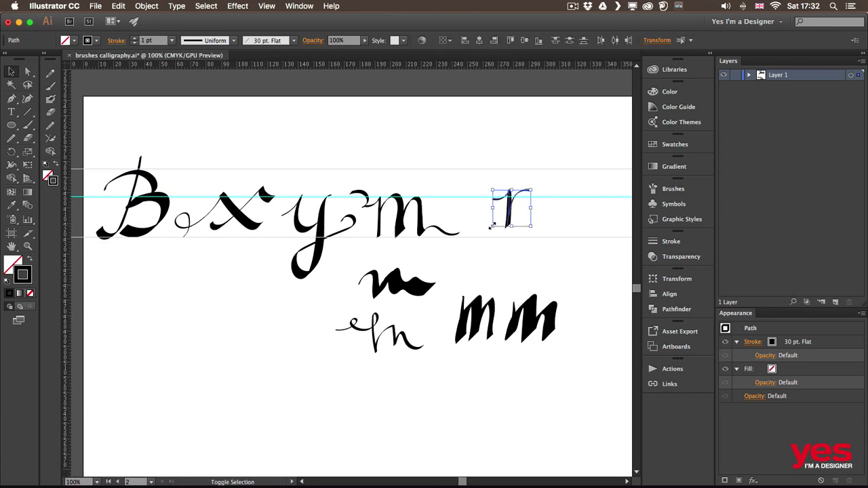
{"action": "left_click_drag", "start_coordinate": [488, 229], "coordinate": [468, 236]}
{"action": "left_click_drag", "start_coordinate": [531, 213], "coordinate": [517, 220]}
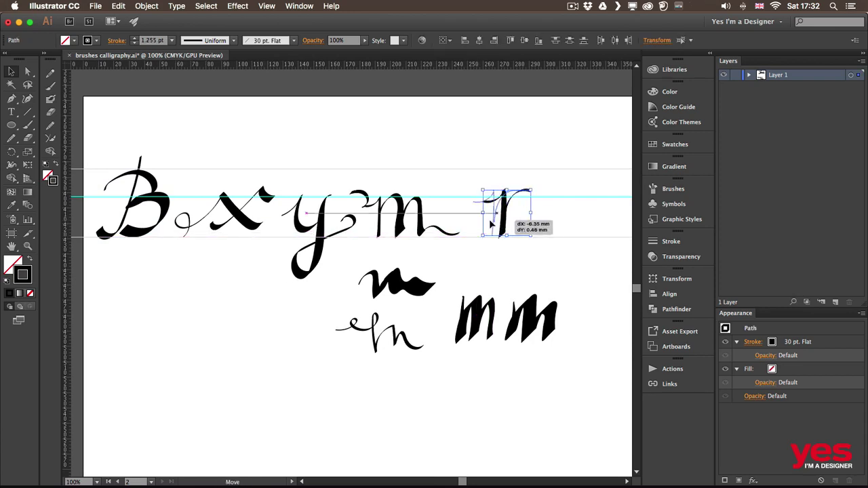
{"action": "left_click", "coordinate": [543, 230]}
{"action": "left_click", "coordinate": [514, 192]}
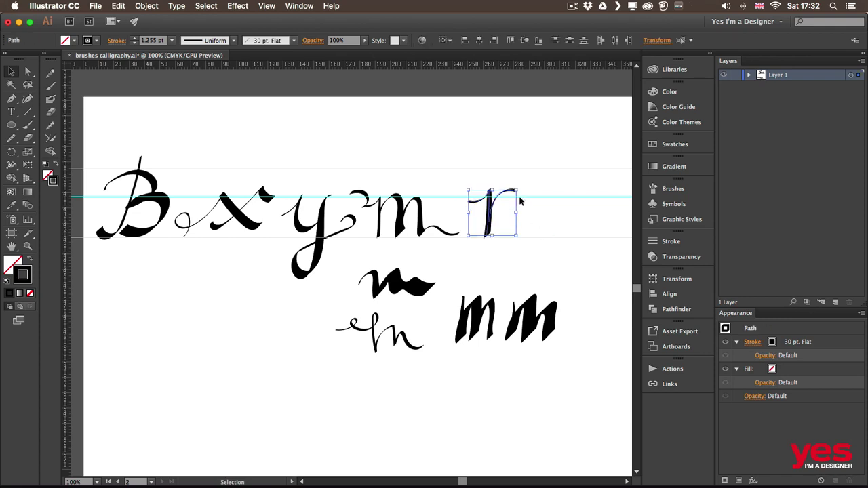
{"action": "left_click_drag", "start_coordinate": [514, 192], "coordinate": [510, 196]}
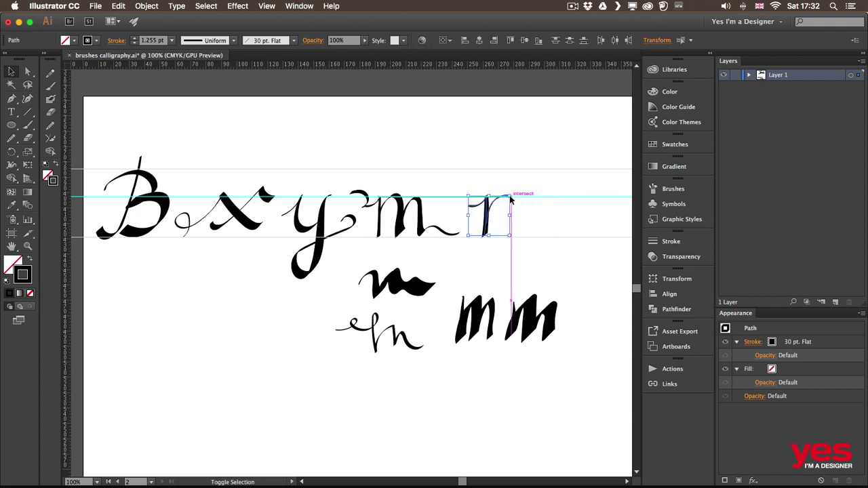
{"action": "left_click", "coordinate": [561, 225]}
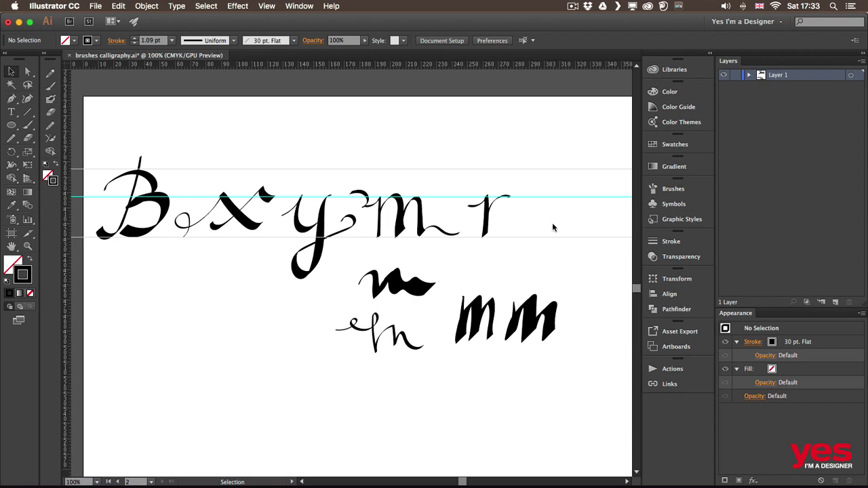
- Switch to Chrome to view the Pinterest hand-lettering reference pin
{"action": "key", "text": "super+Tab"}
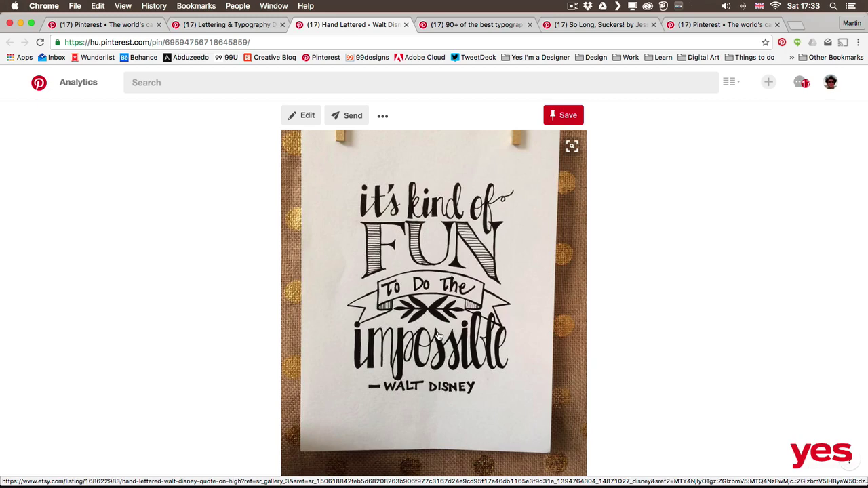
- Switch back to Illustrator and the brushes calligraphy.ai document
{"action": "key", "text": "super+Tab"}
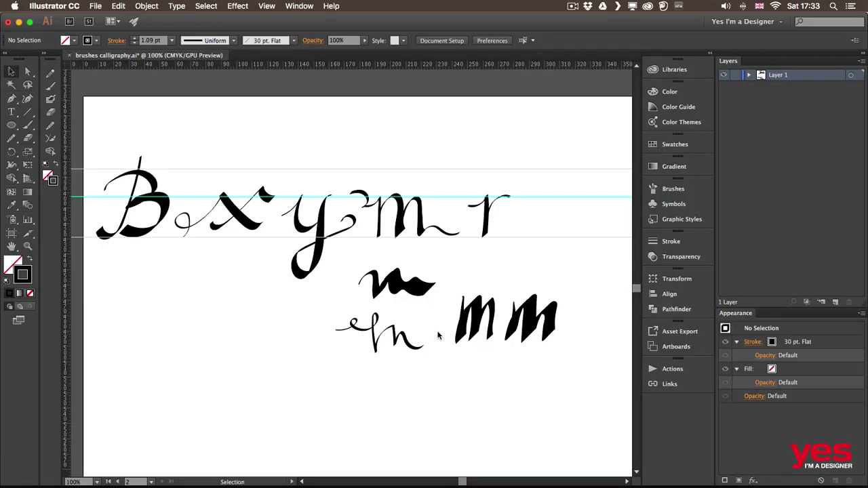